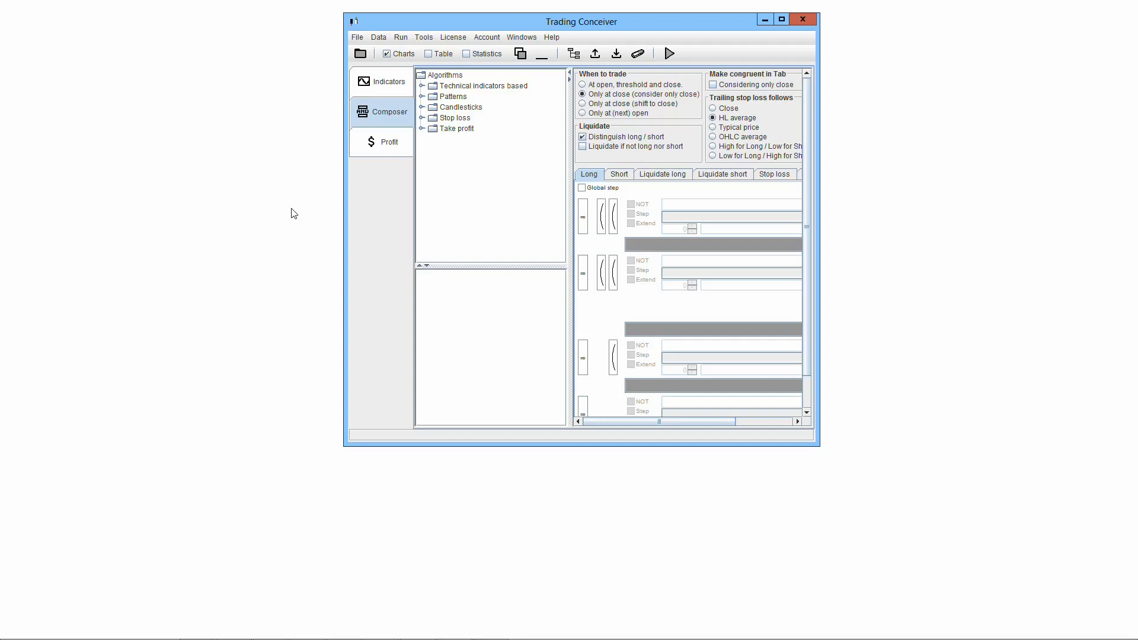
Step: In the profit settings, keep the time range start at 1995-01-03 and choose 2015-12-31 as its end
{"action": "left_click", "coordinate": [384, 144]}
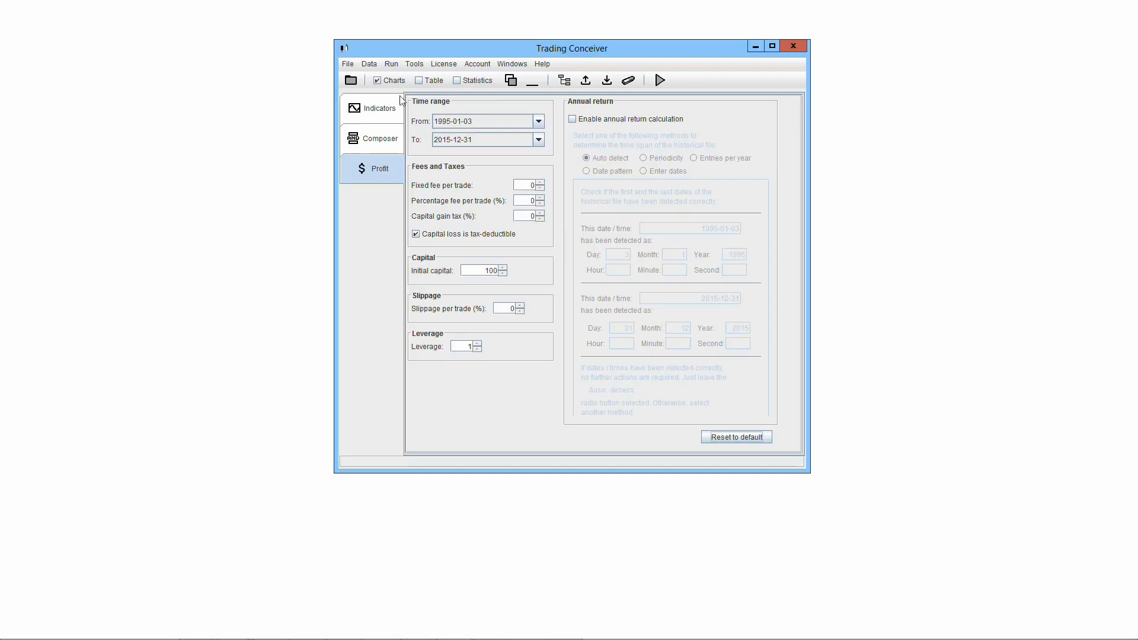
{"action": "left_click", "coordinate": [539, 121]}
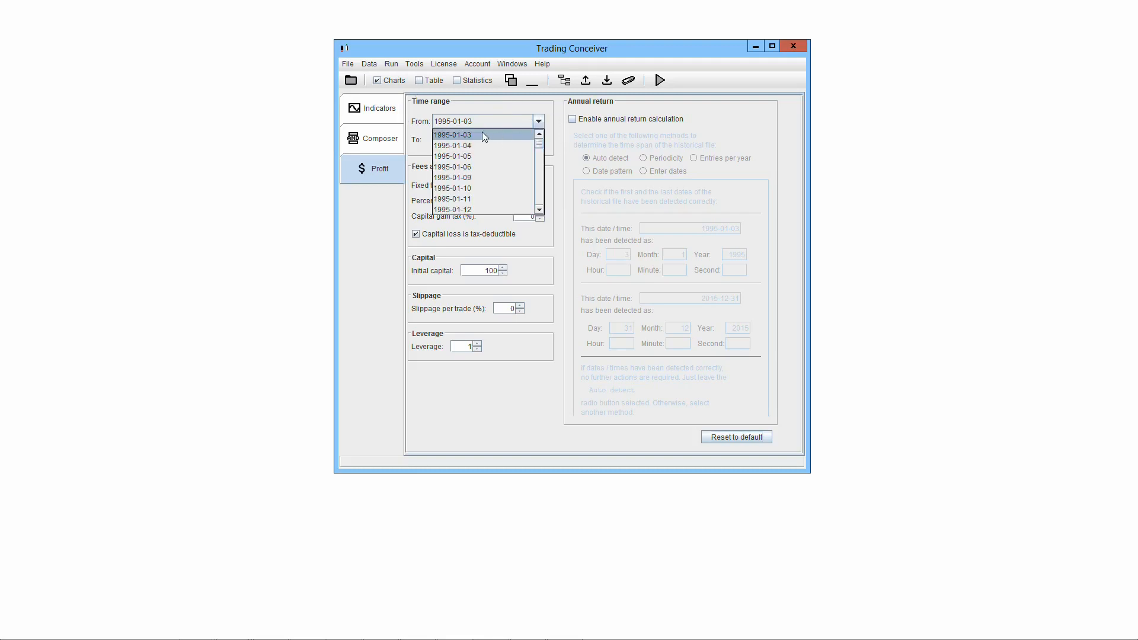
{"action": "left_click_drag", "start_coordinate": [542, 143], "coordinate": [545, 107]}
{"action": "left_click", "coordinate": [546, 107]}
{"action": "left_click", "coordinate": [539, 140]}
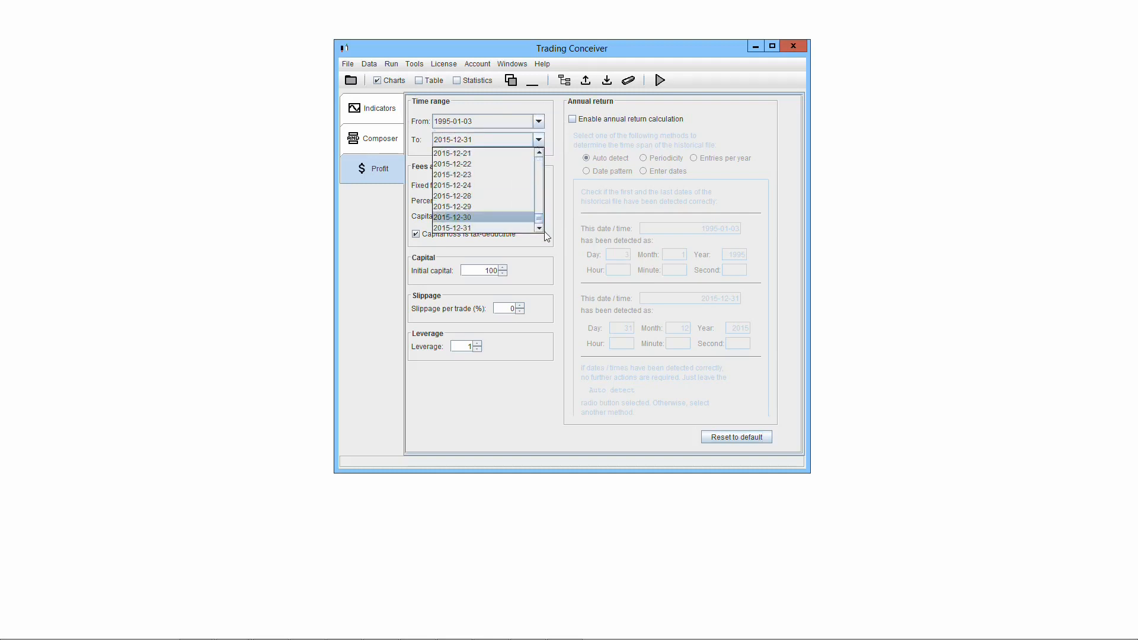
{"action": "left_click", "coordinate": [484, 228]}
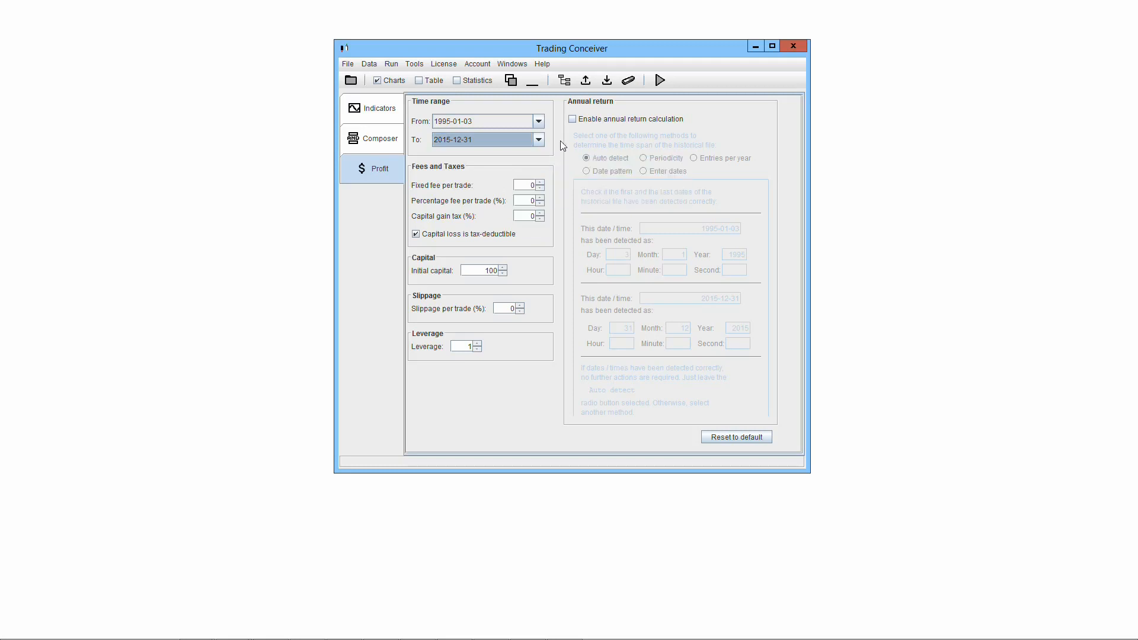
Step: Try raising the fixed fee per trade and bring it back to 0
{"action": "left_click", "coordinate": [540, 183]}
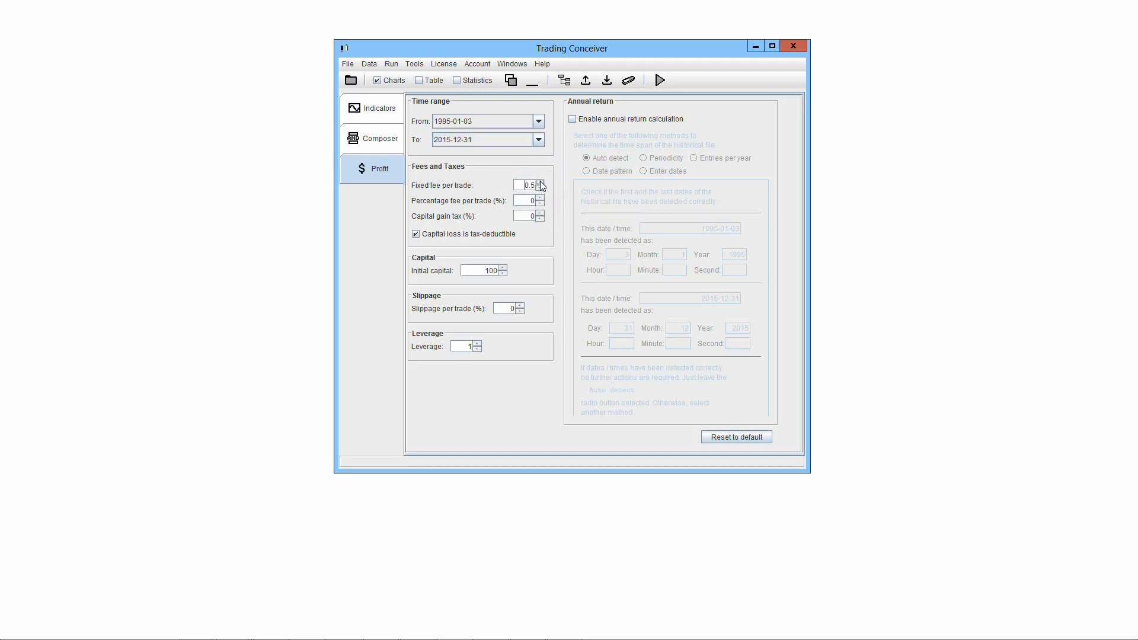
{"action": "left_click", "coordinate": [540, 183]}
{"action": "left_click", "coordinate": [540, 183]}
{"action": "left_click", "coordinate": [539, 188]}
{"action": "left_click", "coordinate": [539, 188]}
{"action": "left_click", "coordinate": [538, 189]}
{"action": "left_click", "coordinate": [539, 188]}
{"action": "left_click", "coordinate": [539, 189]}
{"action": "left_click", "coordinate": [539, 189]}
{"action": "left_click", "coordinate": [539, 189]}
{"action": "left_click", "coordinate": [539, 189]}
Step: Try raising the percentage fee per trade and bring it back to 0
{"action": "mouse_move", "coordinate": [532, 200]}
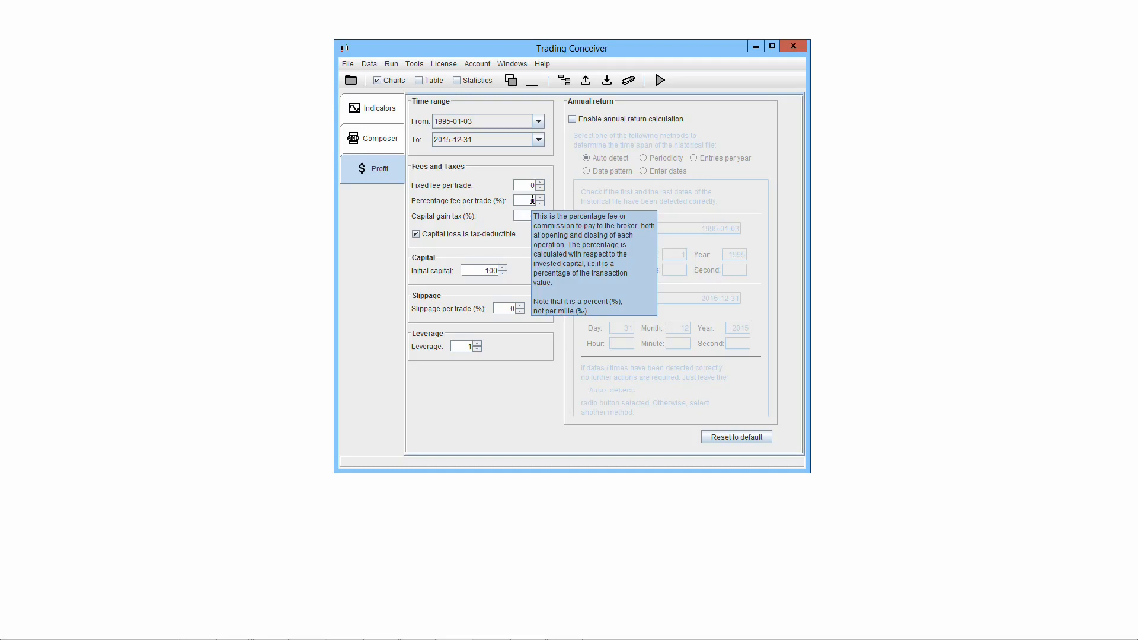
{"action": "left_click", "coordinate": [541, 197]}
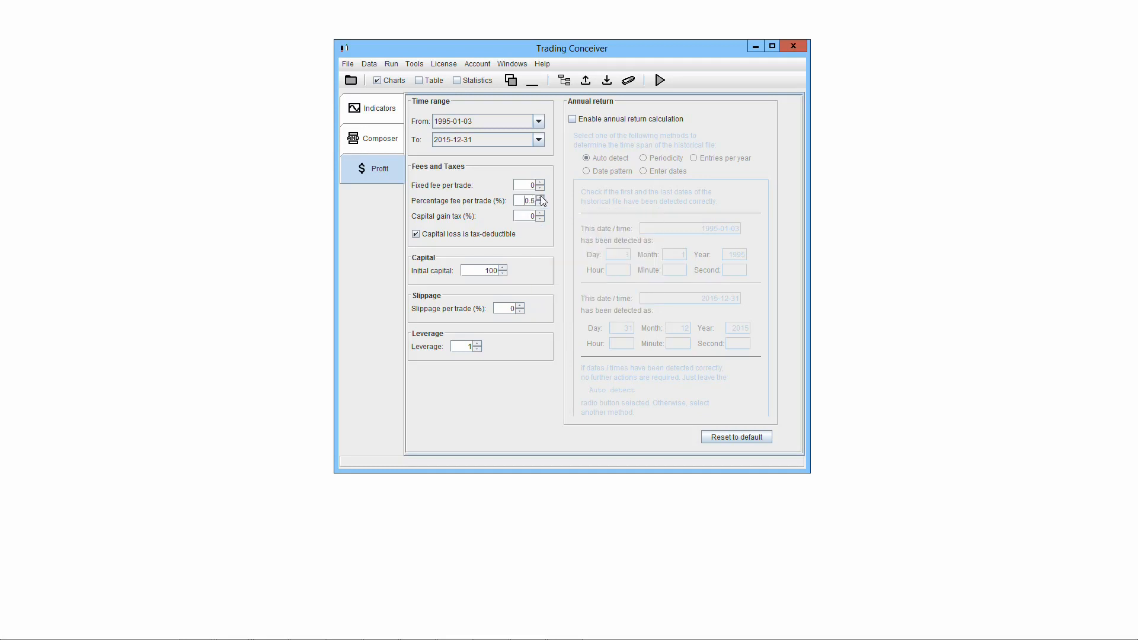
{"action": "left_click", "coordinate": [540, 197]}
{"action": "left_click", "coordinate": [540, 198]}
{"action": "left_click", "coordinate": [541, 198]}
{"action": "left_click", "coordinate": [540, 203]}
Step: Try a nonzero capital gain tax, restore it to 0, and switch the capital loss deduction off and on again
{"action": "mouse_move", "coordinate": [521, 216]}
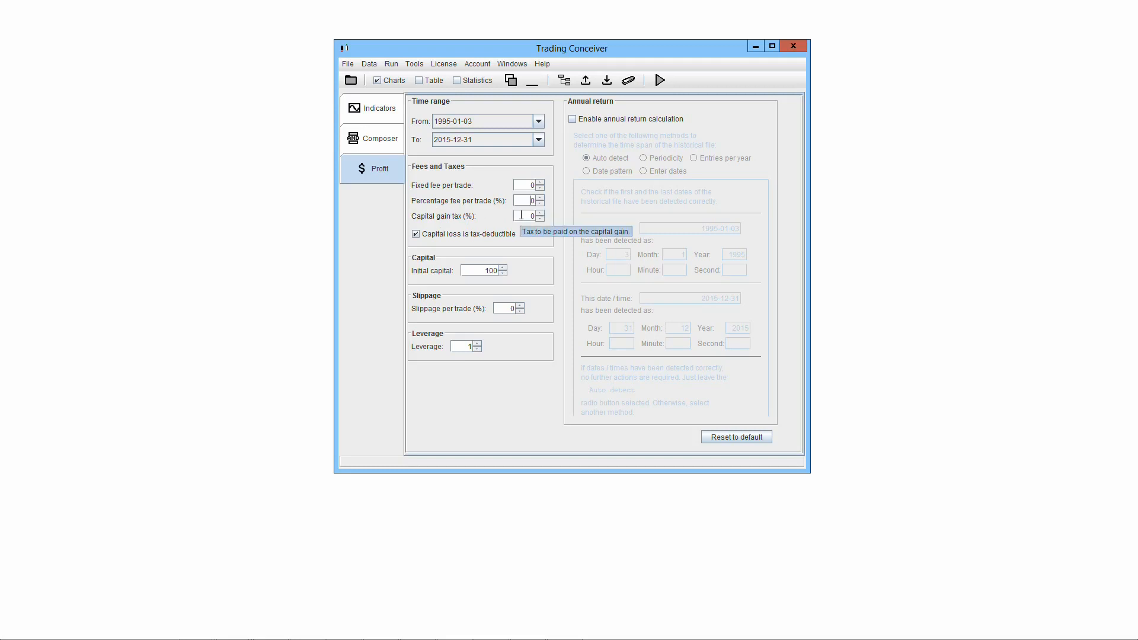
{"action": "left_click", "coordinate": [541, 218]}
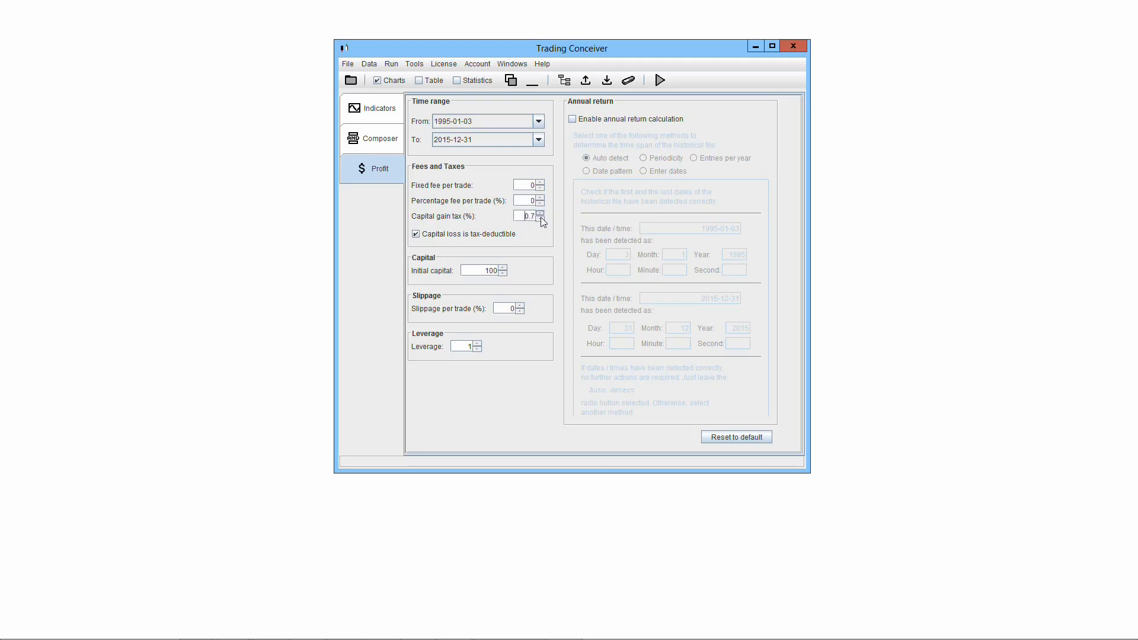
{"action": "left_click", "coordinate": [542, 219]}
{"action": "left_click", "coordinate": [417, 237]}
{"action": "left_click", "coordinate": [417, 236]}
Step: Set the initial capital to 10,000
{"action": "mouse_move", "coordinate": [503, 236]}
{"action": "left_click", "coordinate": [503, 268]}
{"action": "type", "text": "10000"}
{"action": "key", "text": "Return"}
Step: Try nonzero slippage per trade and higher leverage, restoring slippage to 0 and leverage to 1
{"action": "mouse_move", "coordinate": [506, 308]}
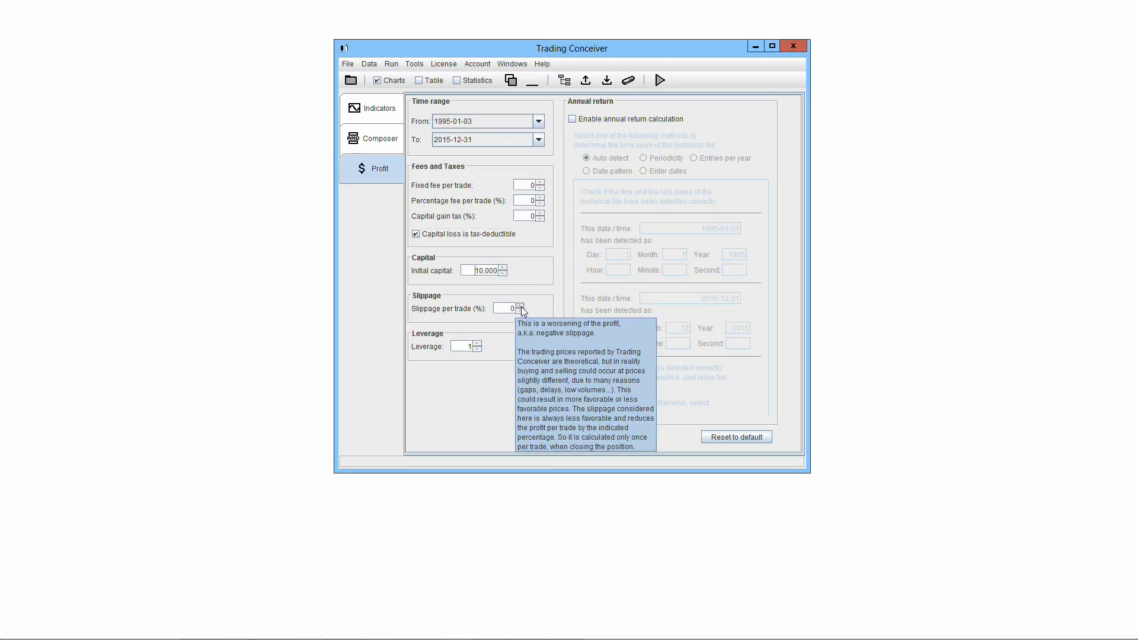
{"action": "left_click", "coordinate": [520, 306]}
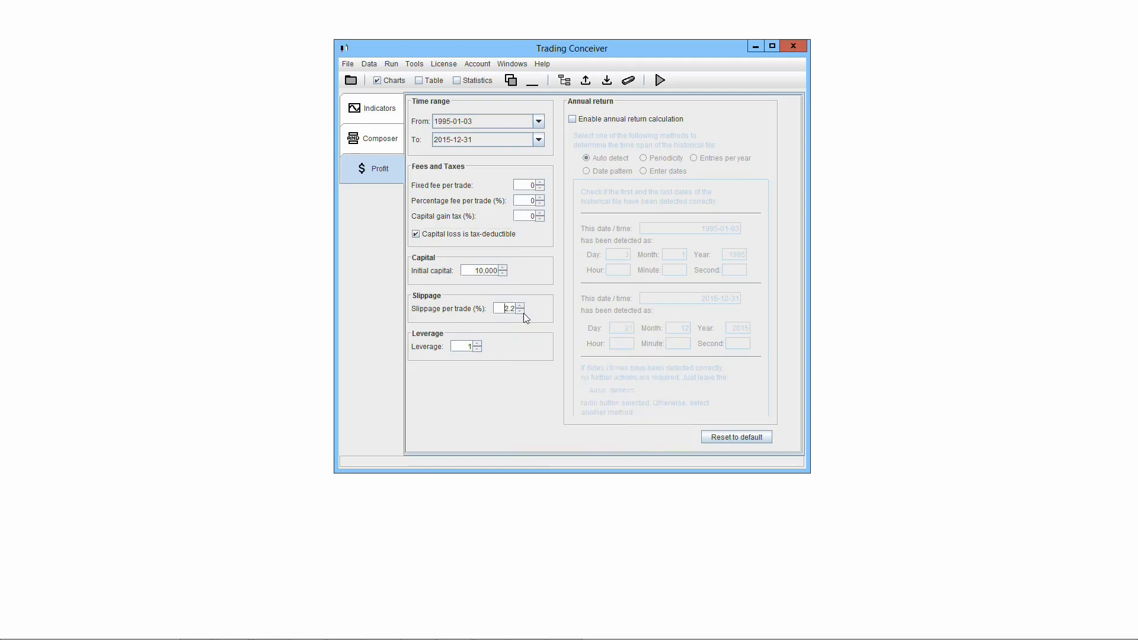
{"action": "left_click_drag", "start_coordinate": [504, 308], "coordinate": [539, 308]}
{"action": "mouse_move", "coordinate": [453, 347]}
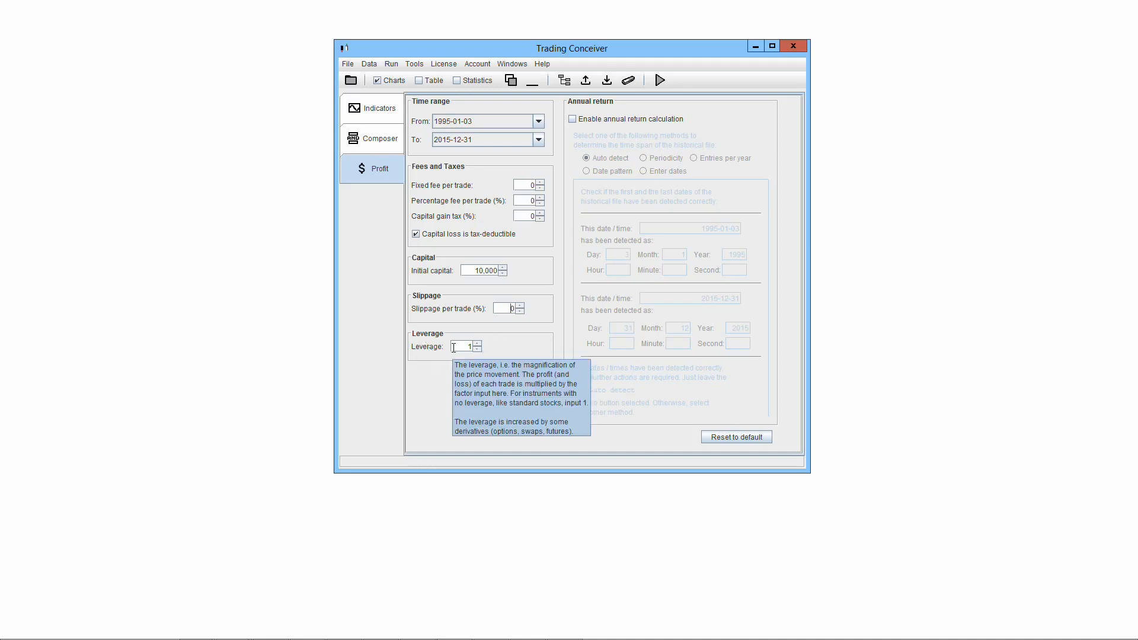
{"action": "left_click", "coordinate": [477, 343]}
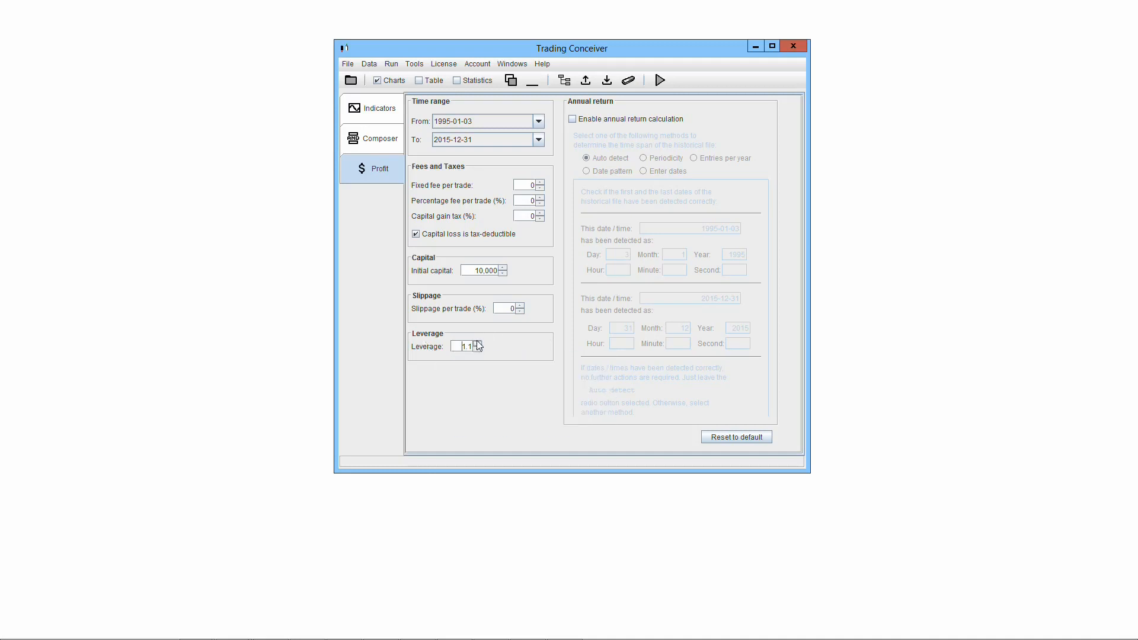
{"action": "left_click", "coordinate": [477, 343]}
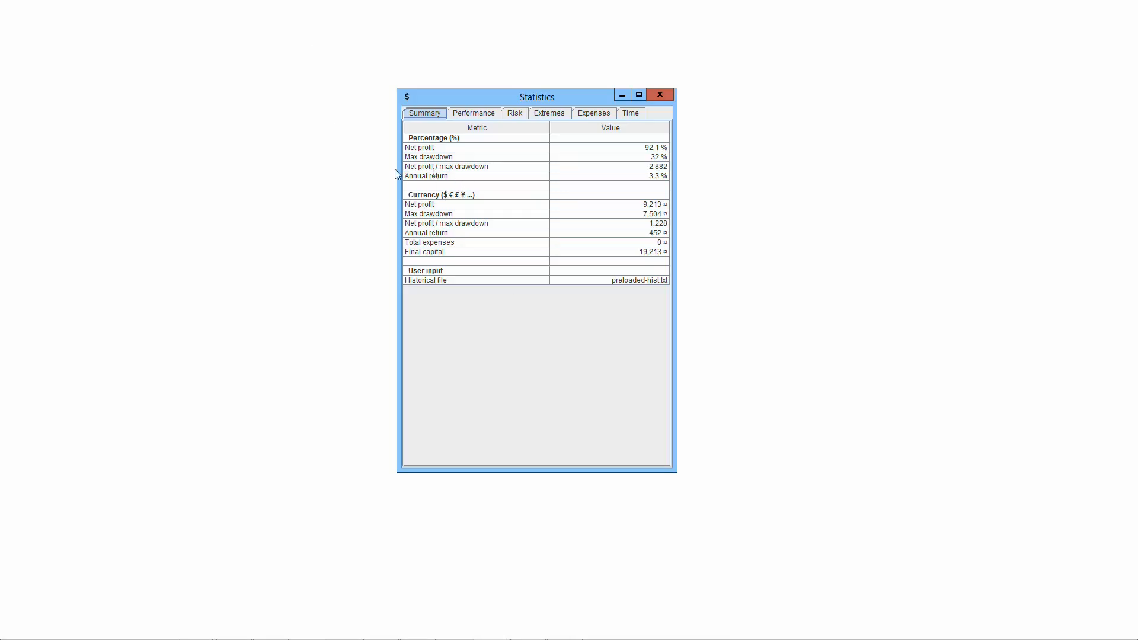
Step: Review the backtest statistics for performance, extremes and time, and return to the summary metrics
{"action": "mouse_move", "coordinate": [434, 180]}
{"action": "left_click", "coordinate": [478, 114]}
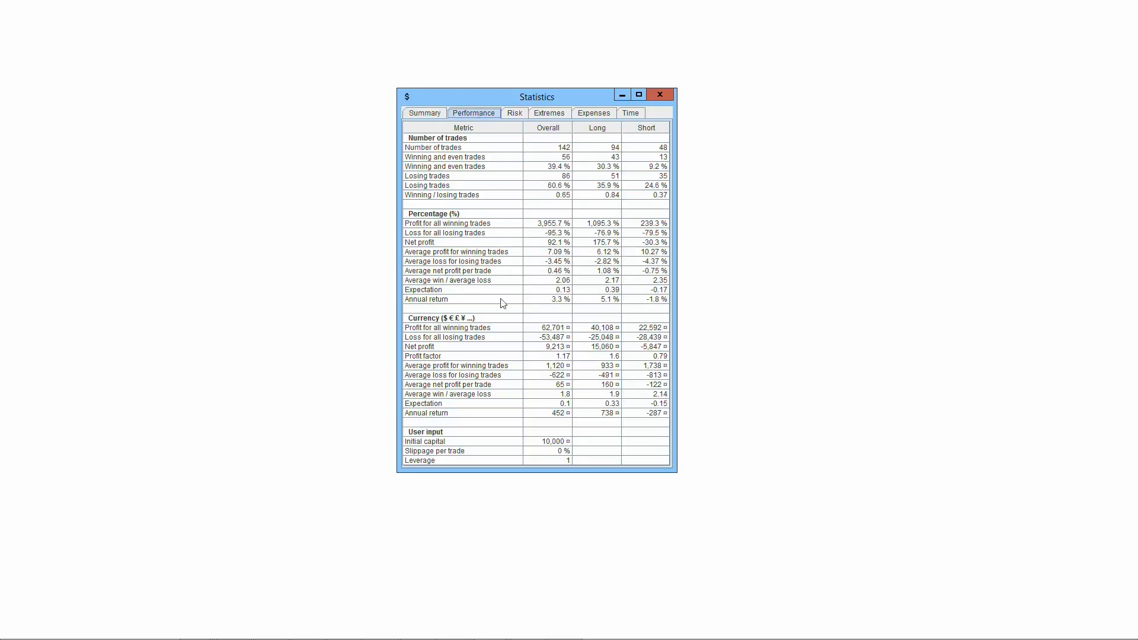
{"action": "left_click", "coordinate": [549, 114]}
{"action": "left_click", "coordinate": [632, 115]}
{"action": "left_click", "coordinate": [430, 113]}
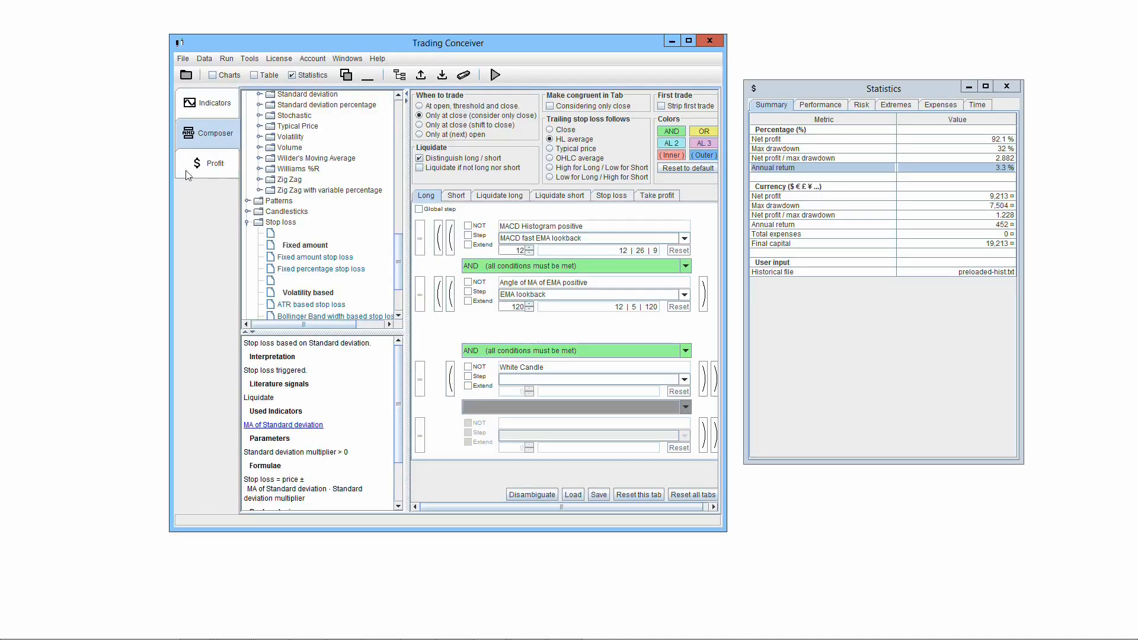
Step: Enable the annual return calculation in the profit settings
{"action": "left_click", "coordinate": [205, 164]}
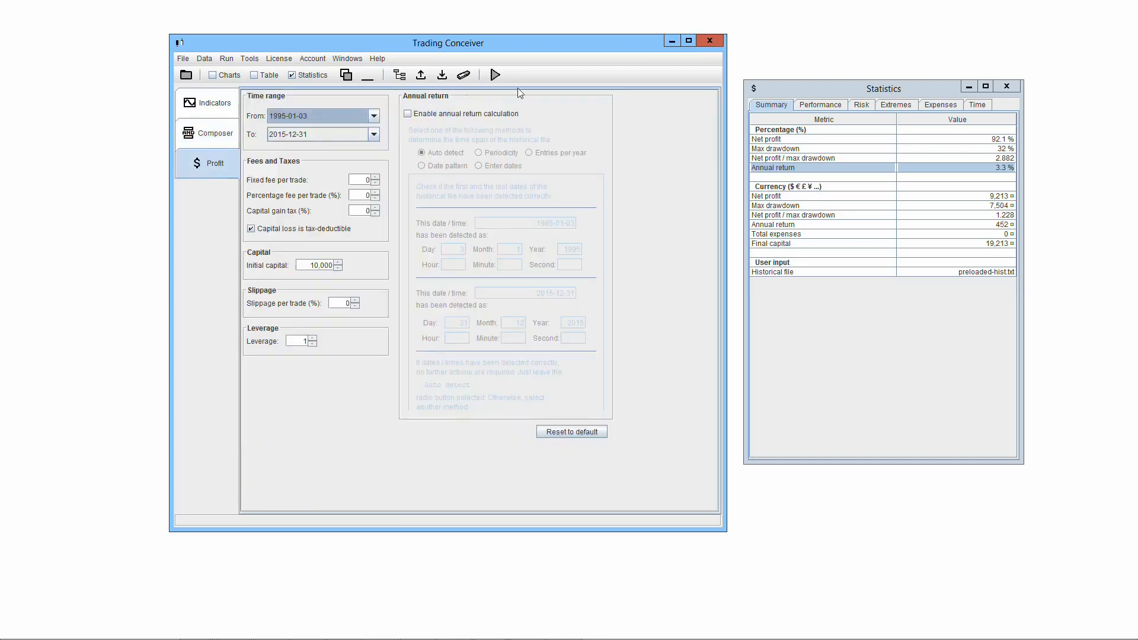
{"action": "left_click", "coordinate": [410, 114]}
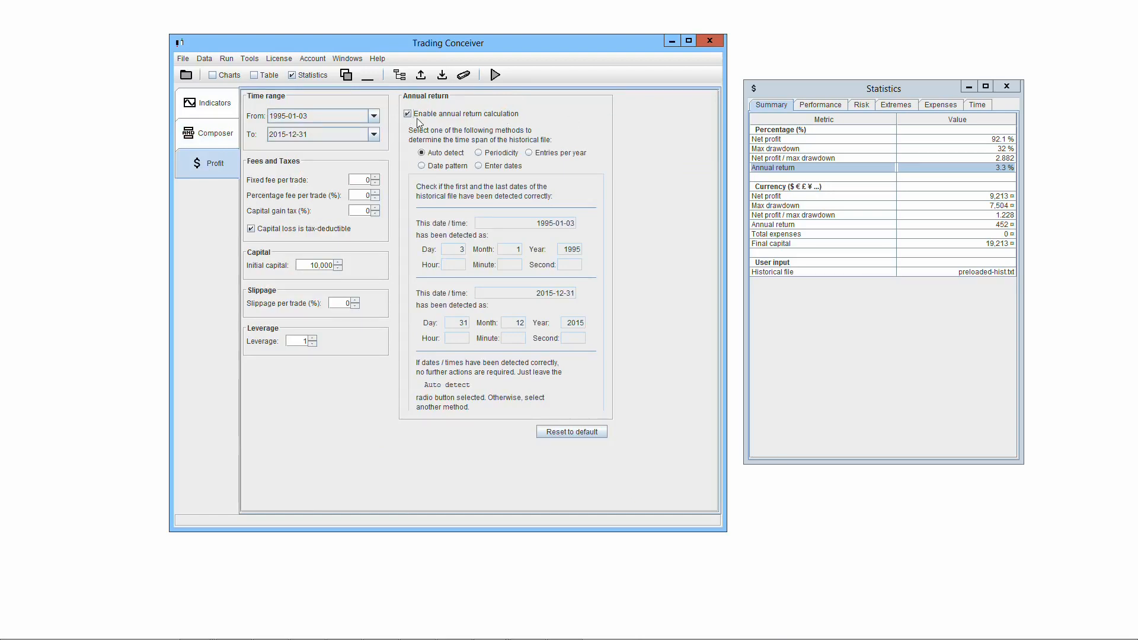
Step: Examine the annual return in the statistics summary and the trading period and entries per year among the time metrics
{"action": "left_click", "coordinate": [761, 171]}
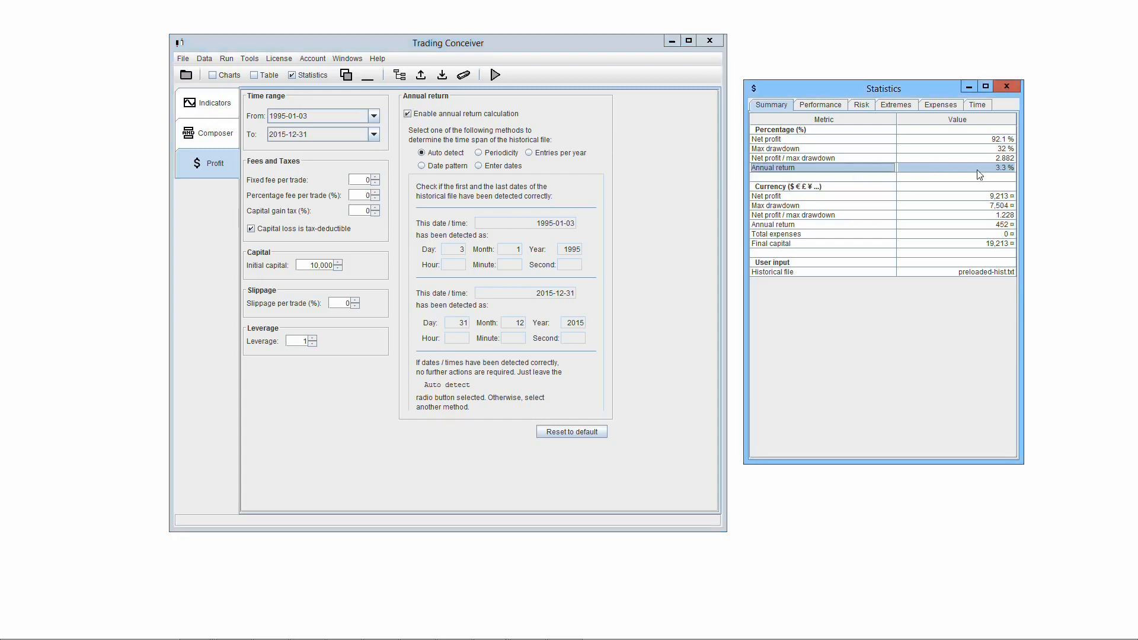
{"action": "left_click", "coordinate": [985, 108]}
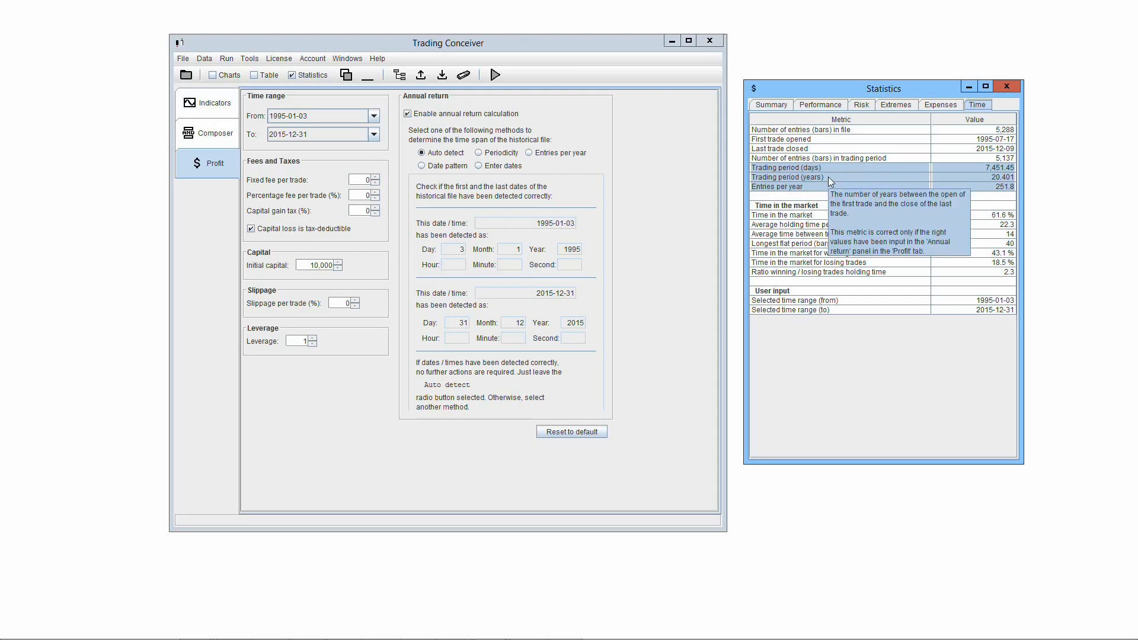
{"action": "mouse_move", "coordinate": [823, 187]}
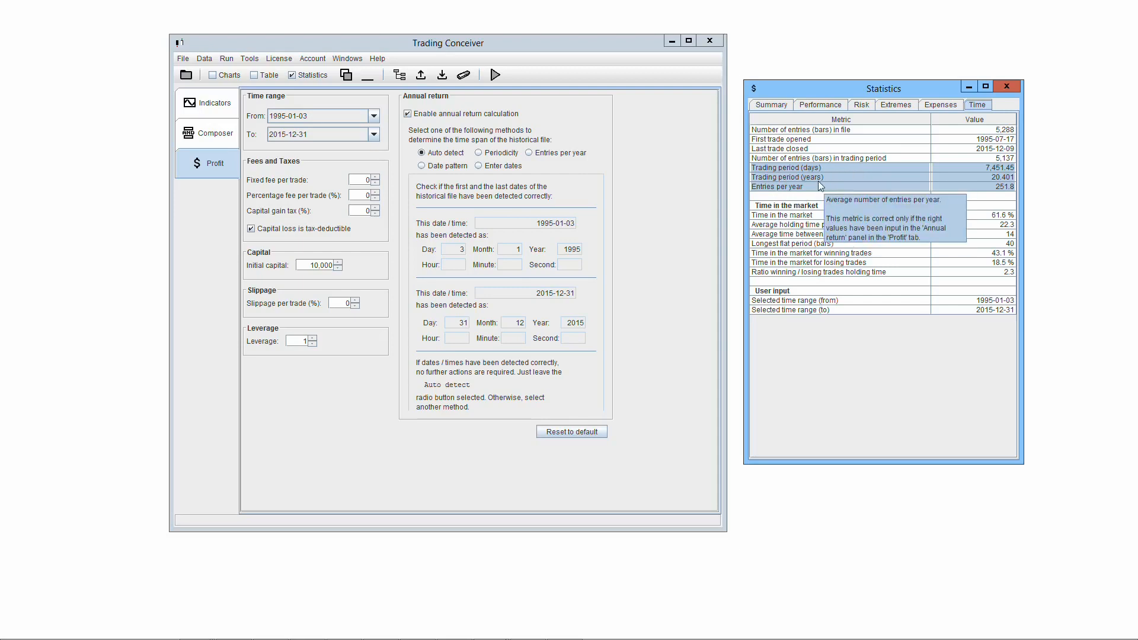
{"action": "left_click", "coordinate": [771, 107]}
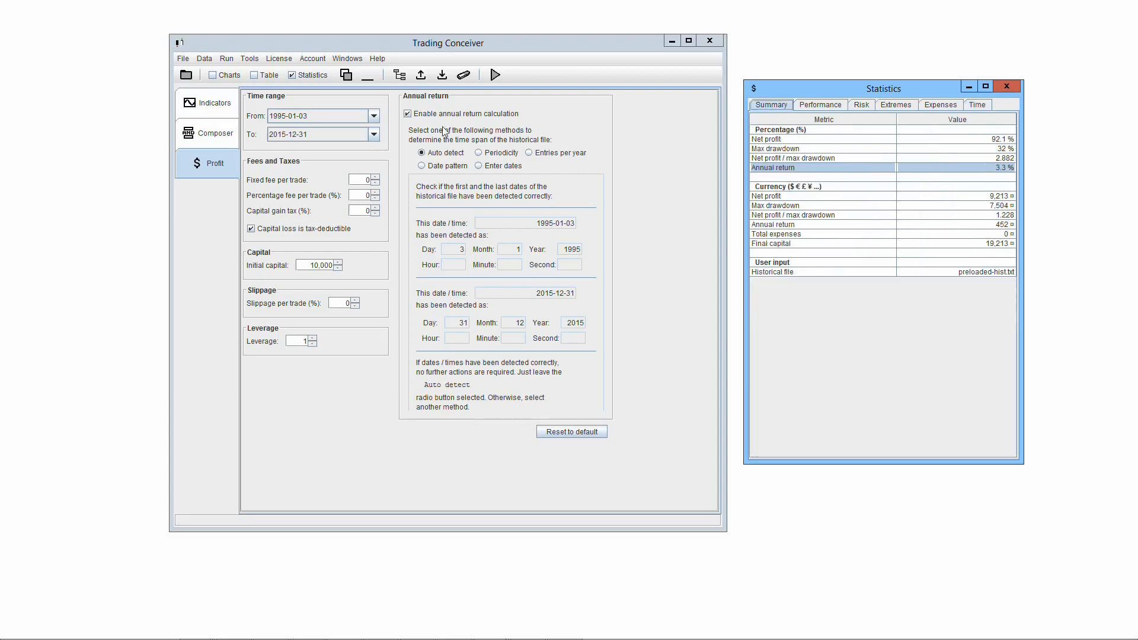
Step: Turn the annual return calculation off and on again
{"action": "left_click", "coordinate": [408, 114]}
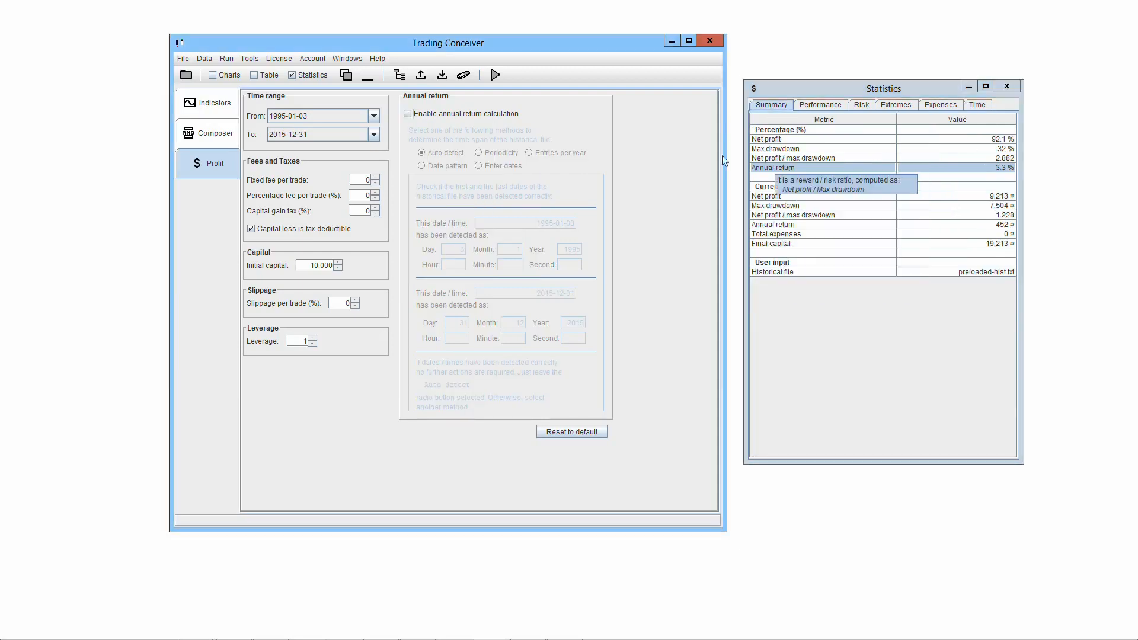
{"action": "left_click", "coordinate": [408, 114]}
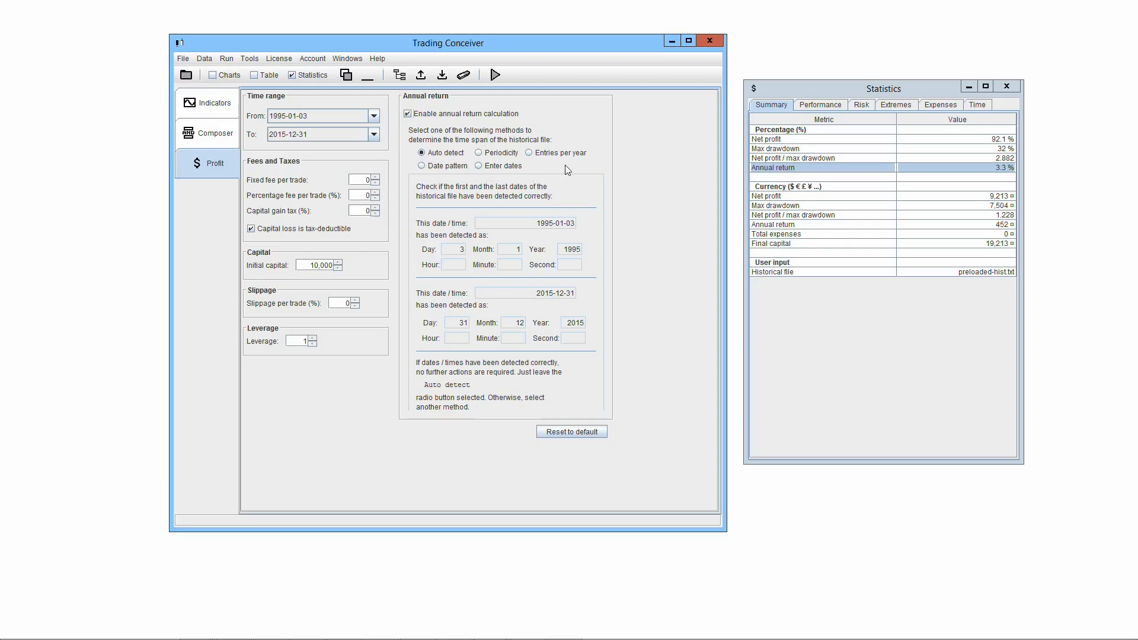
Step: Go through the Periodicity, Entries per year, Date pattern and Enter dates methods for the time span, ending on Auto detect
{"action": "left_click", "coordinate": [482, 154]}
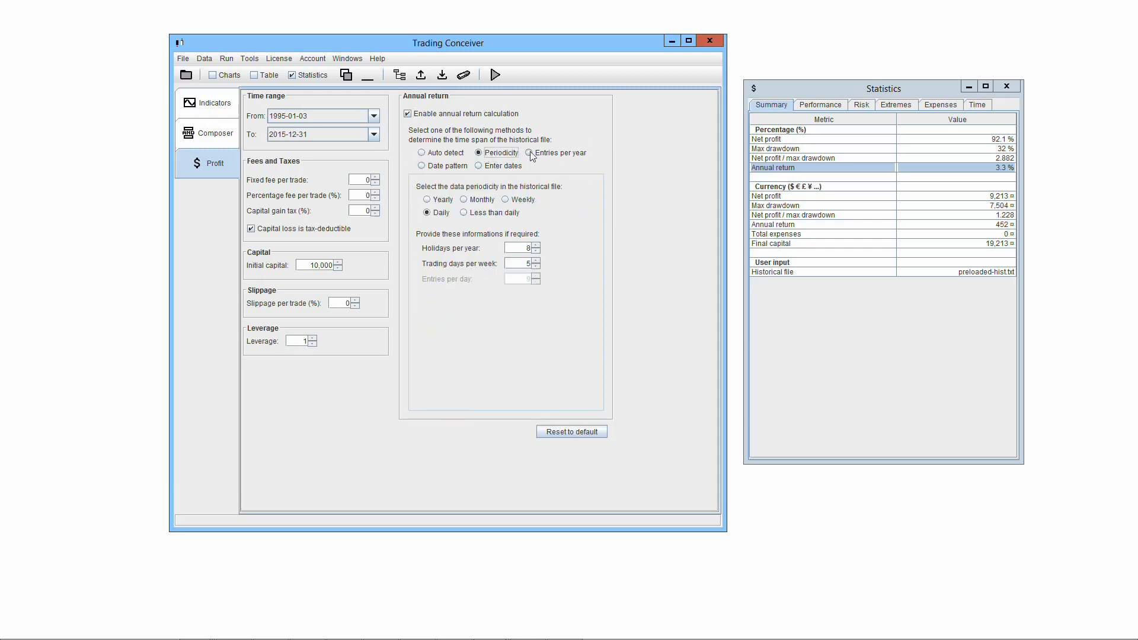
{"action": "left_click", "coordinate": [532, 154]}
{"action": "left_click", "coordinate": [422, 167]}
{"action": "left_click", "coordinate": [477, 167]}
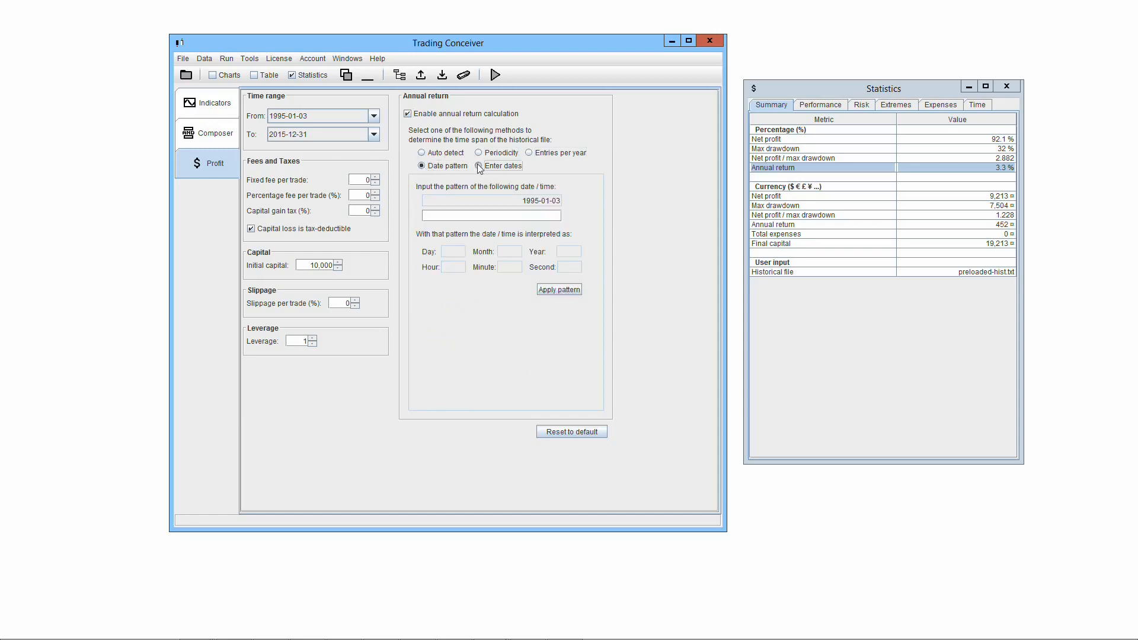
{"action": "left_click", "coordinate": [422, 154]}
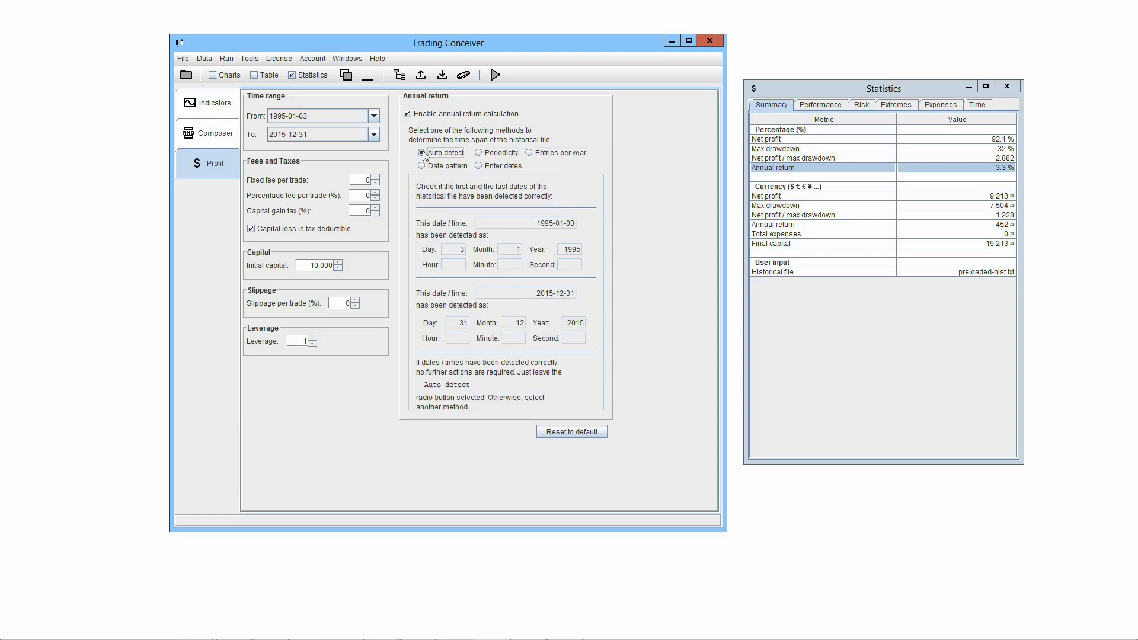
{"action": "mouse_move", "coordinate": [565, 159]}
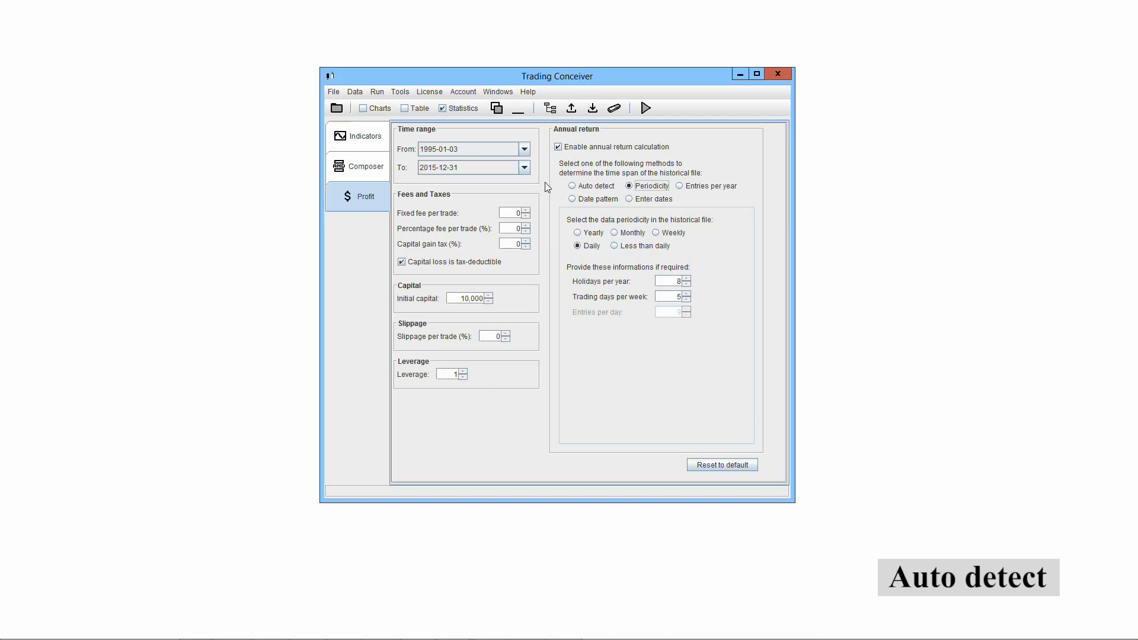
{"action": "left_click", "coordinate": [572, 186]}
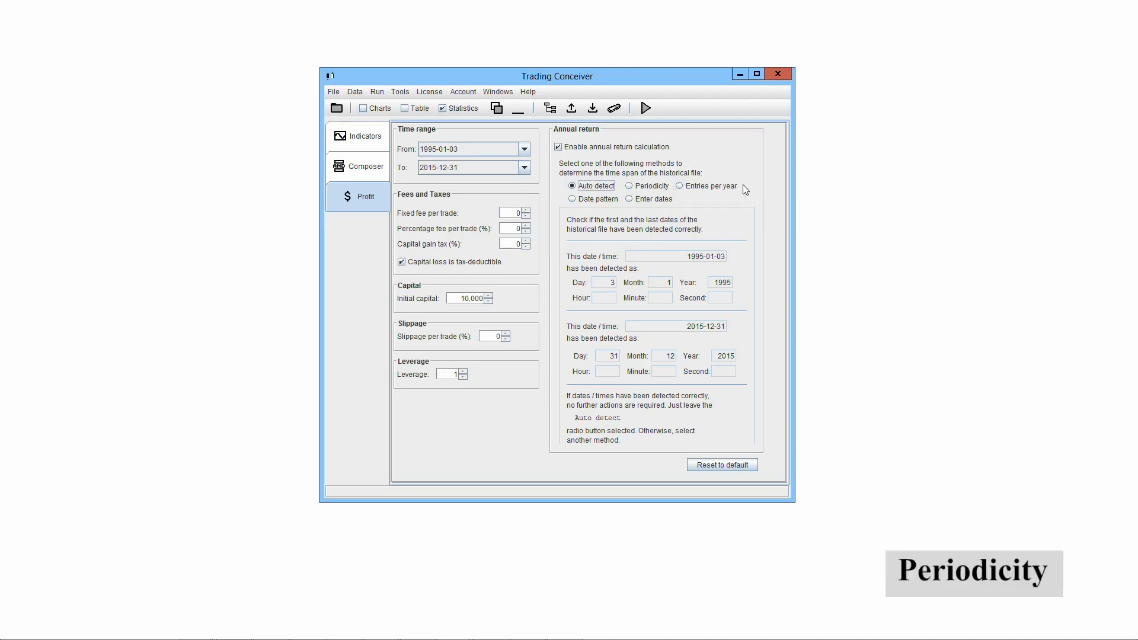
Step: Use the Periodicity method for the annual return, compare its data periodicity options and settle on Daily
{"action": "left_click", "coordinate": [630, 186]}
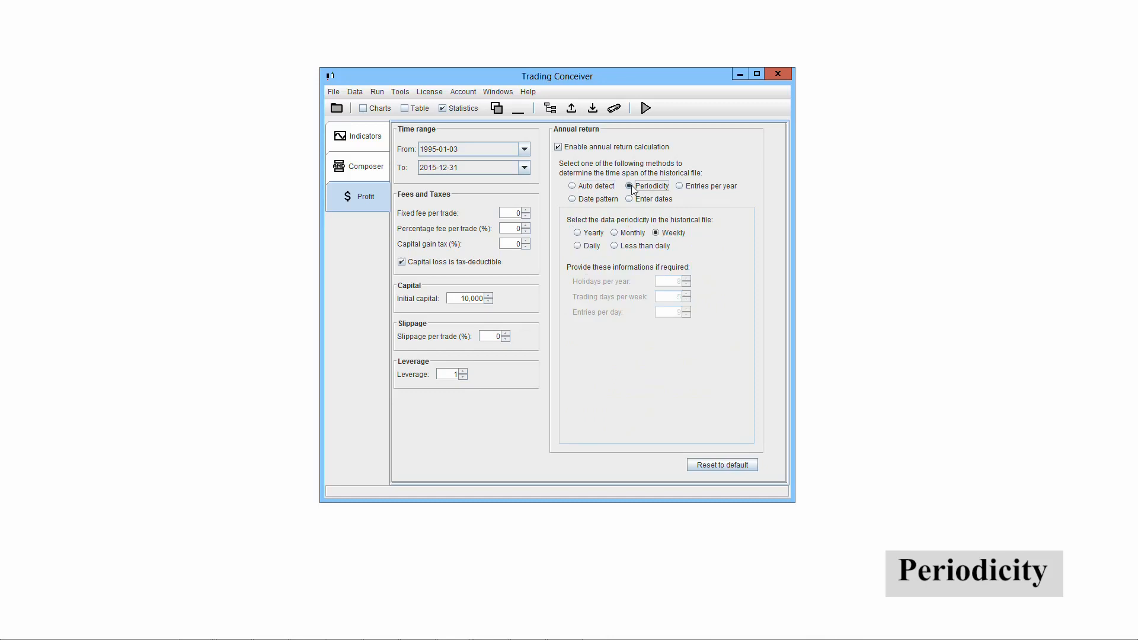
{"action": "left_click", "coordinate": [580, 246]}
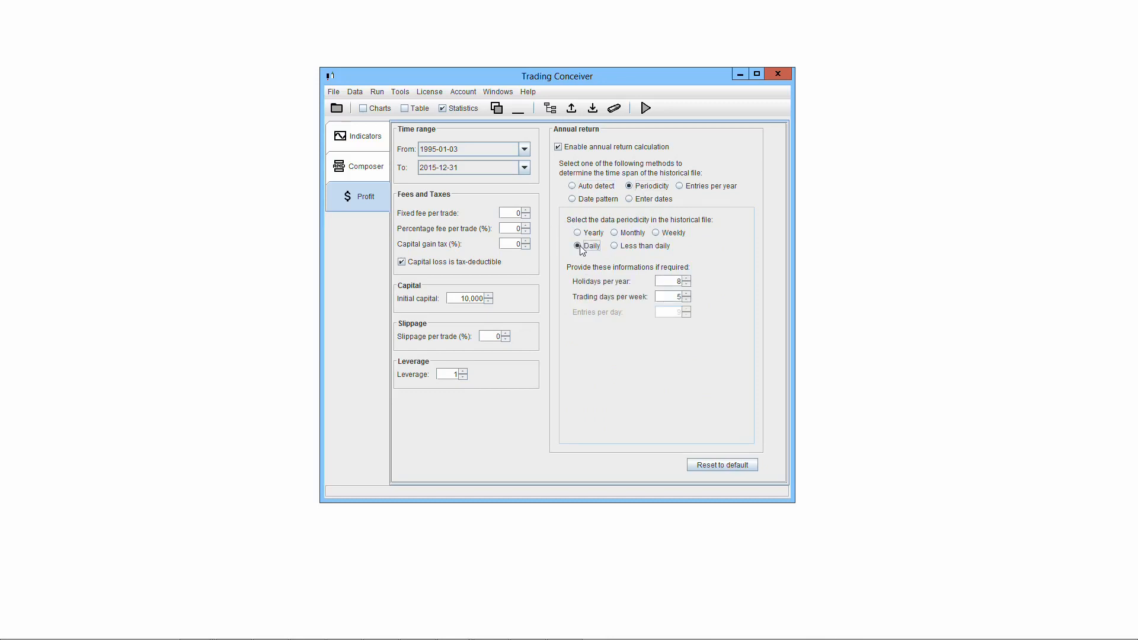
{"action": "left_click", "coordinate": [615, 247]}
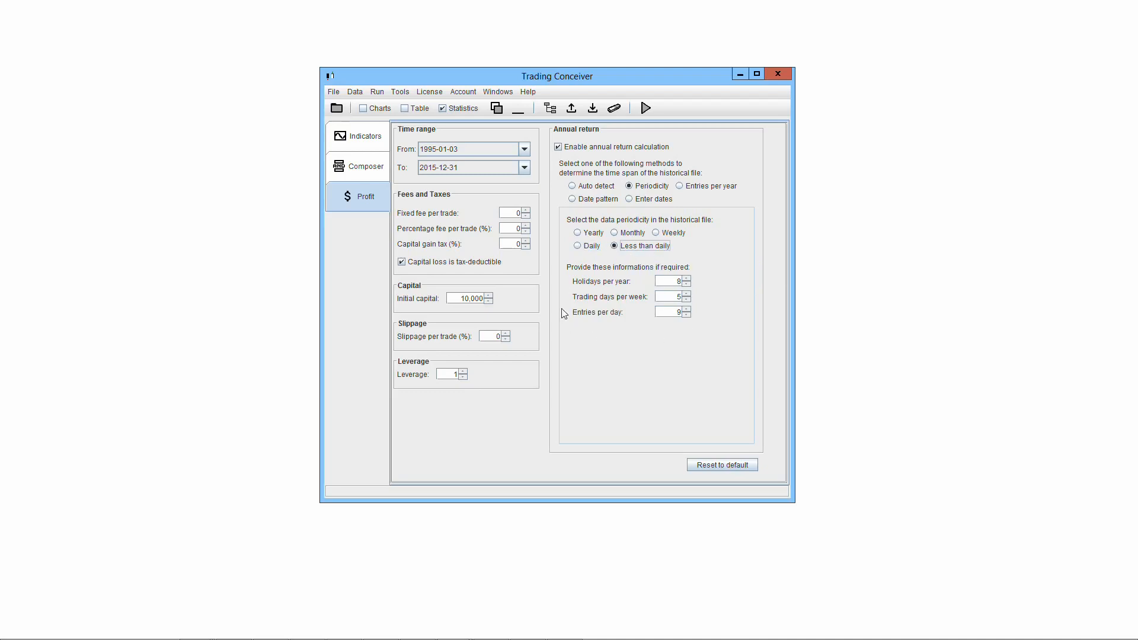
{"action": "left_click", "coordinate": [578, 233]}
{"action": "left_click", "coordinate": [615, 232]}
{"action": "left_click", "coordinate": [655, 233]}
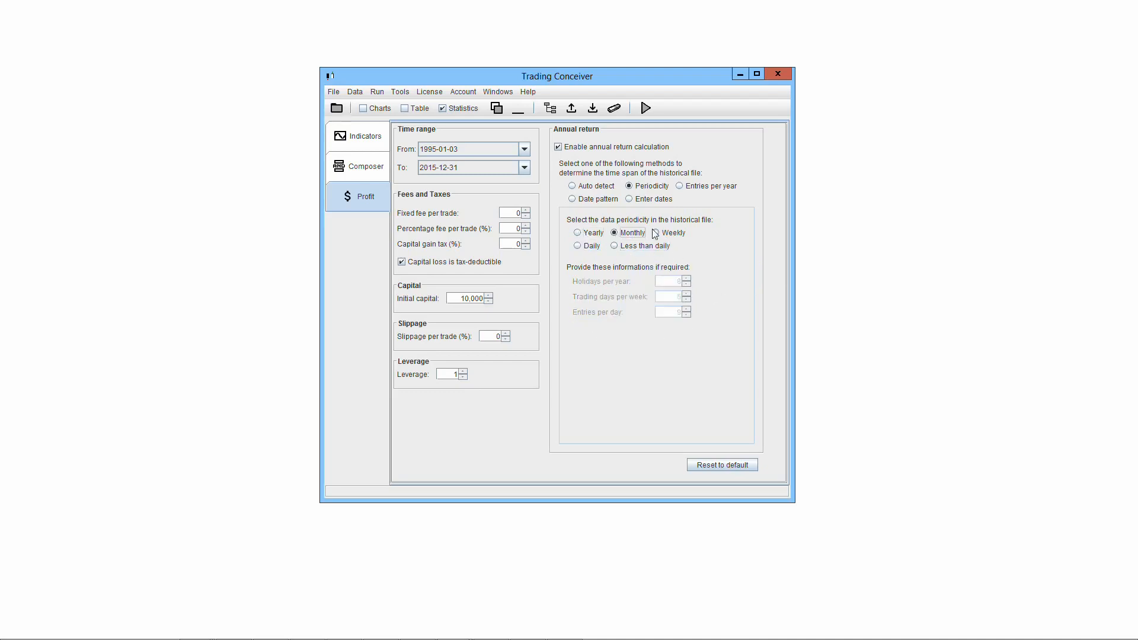
{"action": "left_click", "coordinate": [579, 246]}
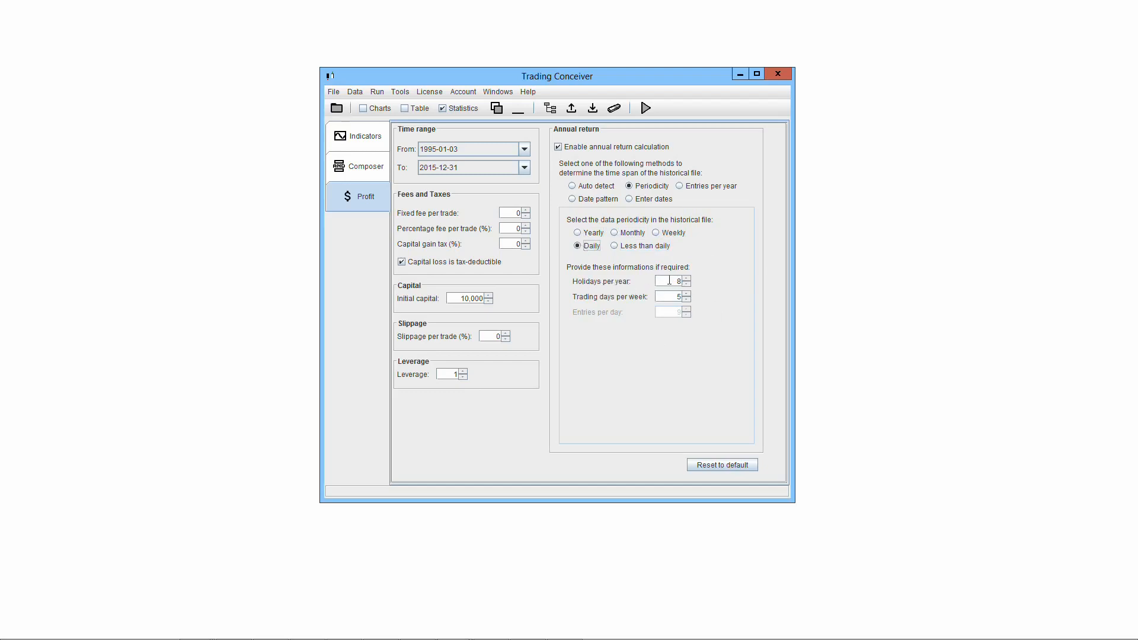
Step: Try higher and lower numbers of holidays per year and restore the value to 8
{"action": "left_click", "coordinate": [687, 279]}
{"action": "left_click", "coordinate": [687, 279]}
{"action": "left_click", "coordinate": [687, 279]}
{"action": "left_click", "coordinate": [687, 284]}
{"action": "left_click", "coordinate": [688, 284]}
{"action": "left_click", "coordinate": [687, 284]}
{"action": "left_click", "coordinate": [687, 284]}
{"action": "left_click", "coordinate": [688, 284]}
{"action": "left_click", "coordinate": [687, 284]}
{"action": "left_click", "coordinate": [687, 278]}
{"action": "left_click", "coordinate": [687, 279]}
{"action": "left_click", "coordinate": [687, 279]}
{"action": "key", "text": "Tab"}
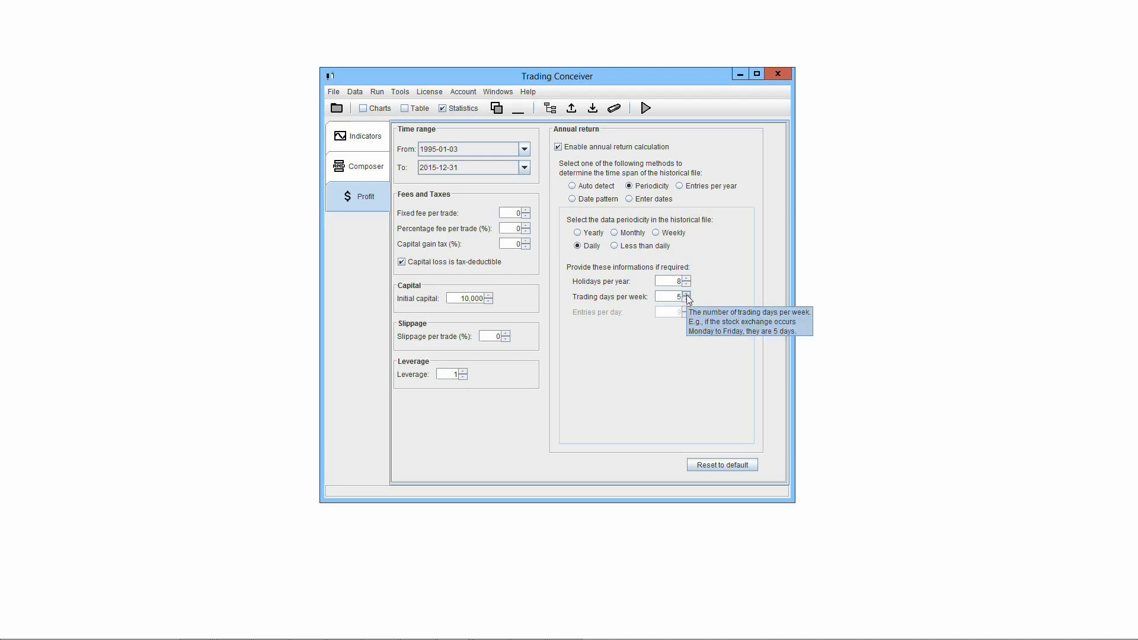
Step: Set the data periodicity to Less than daily with 9 entries per day
{"action": "left_click", "coordinate": [614, 246]}
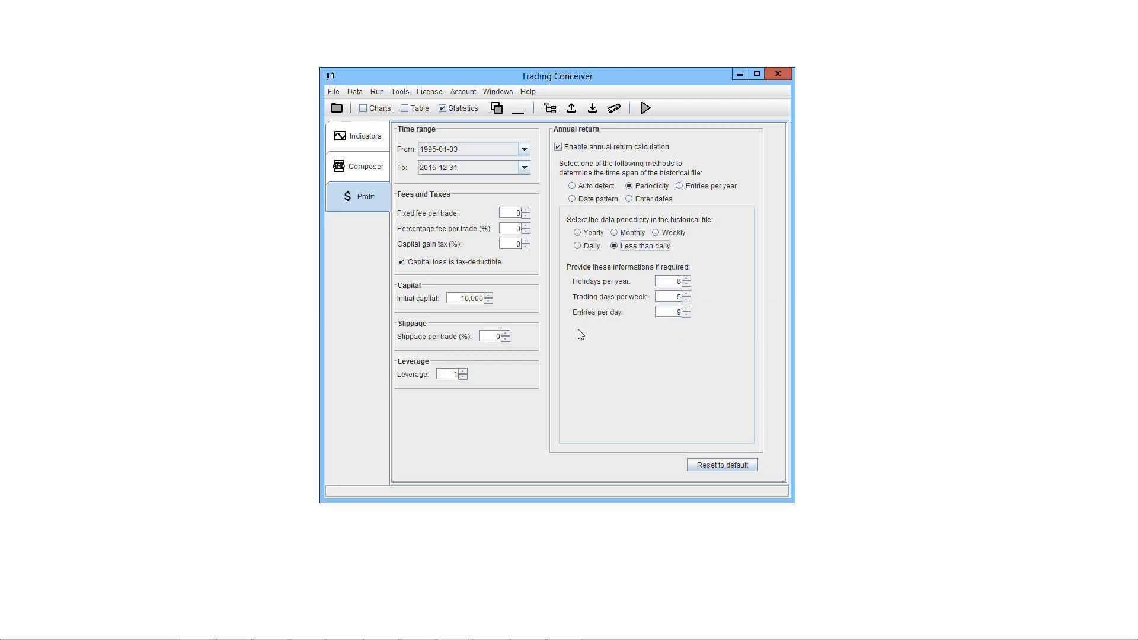
{"action": "left_click", "coordinate": [687, 310]}
{"action": "mouse_move", "coordinate": [675, 312]}
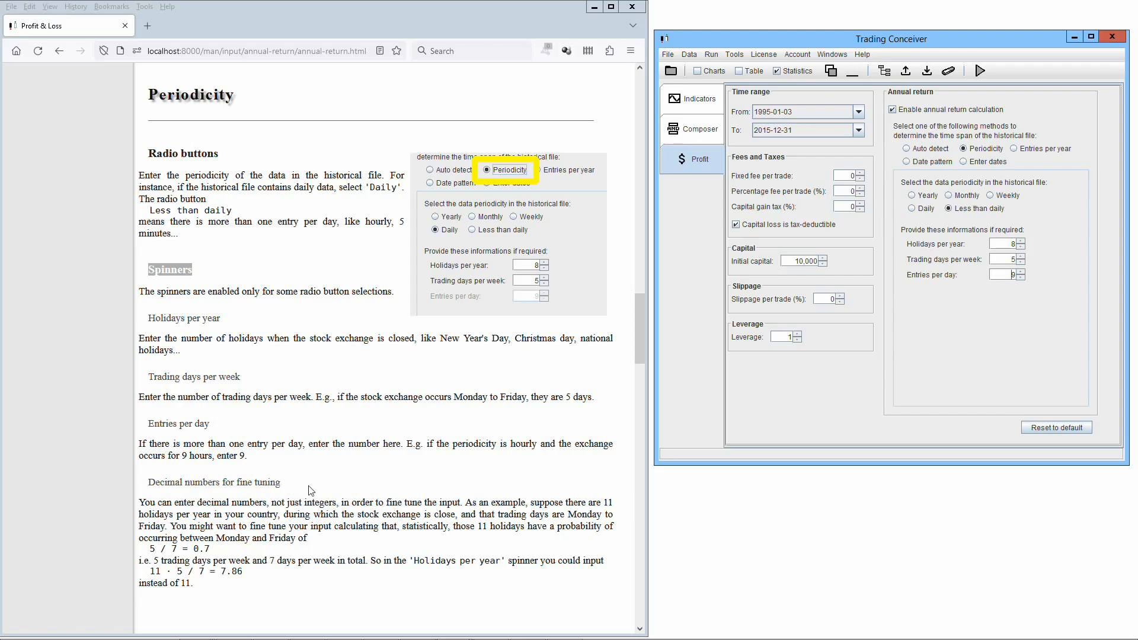
Step: Follow the manual's example for 11 holidays falling on trading days and set the holidays per year to 7.86
{"action": "double_click", "coordinate": [609, 503]}
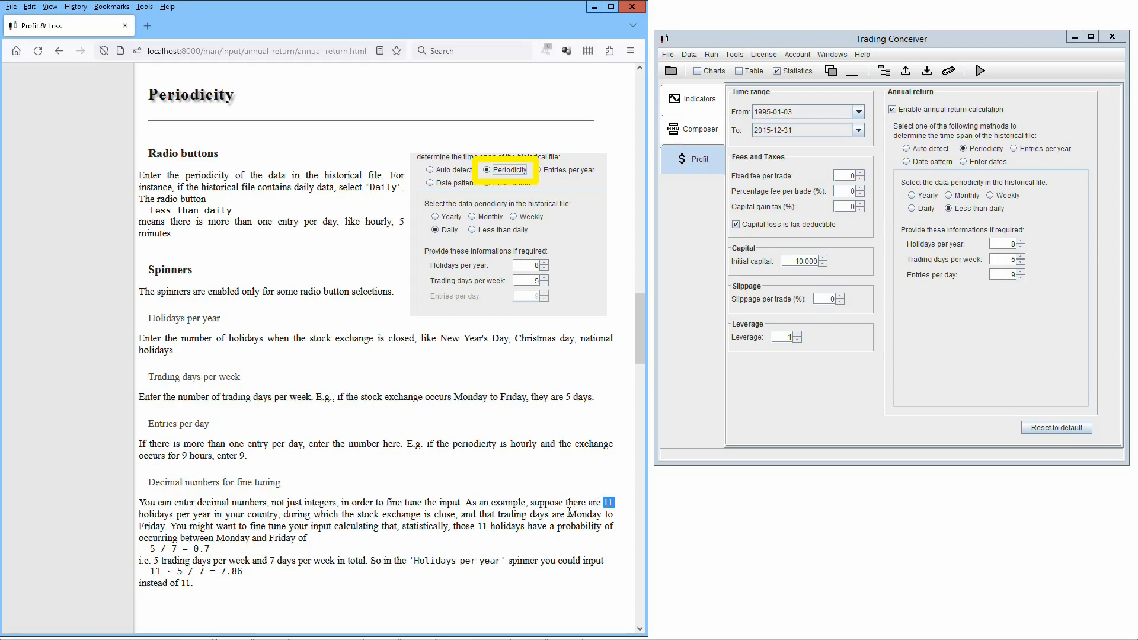
{"action": "left_click_drag", "start_coordinate": [569, 514], "coordinate": [165, 527]}
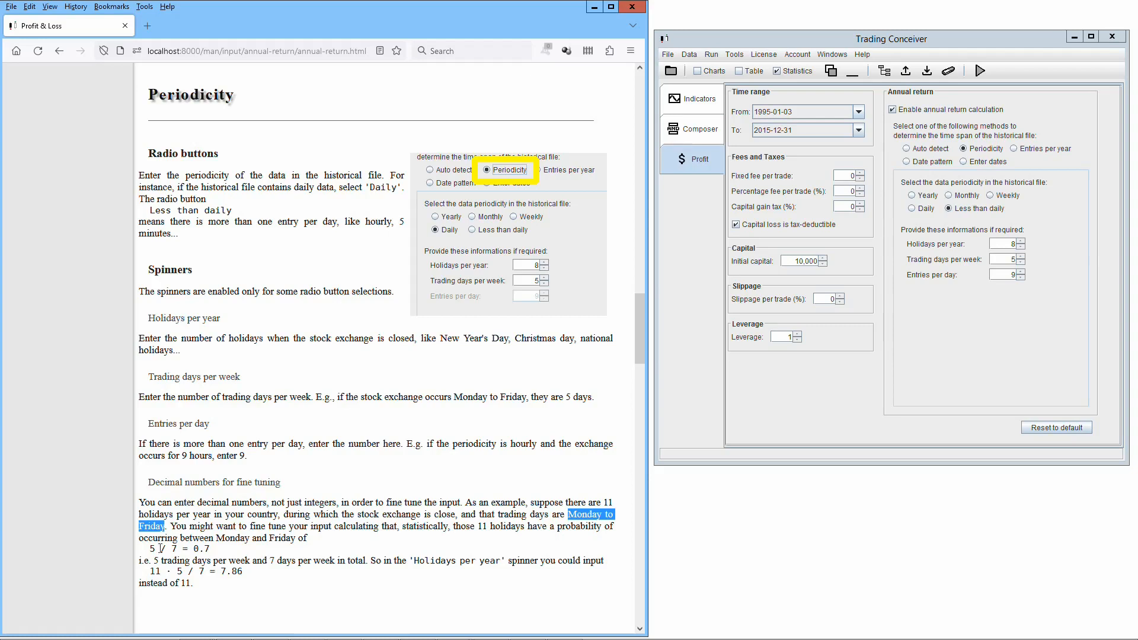
{"action": "left_click_drag", "start_coordinate": [149, 549], "coordinate": [212, 551]}
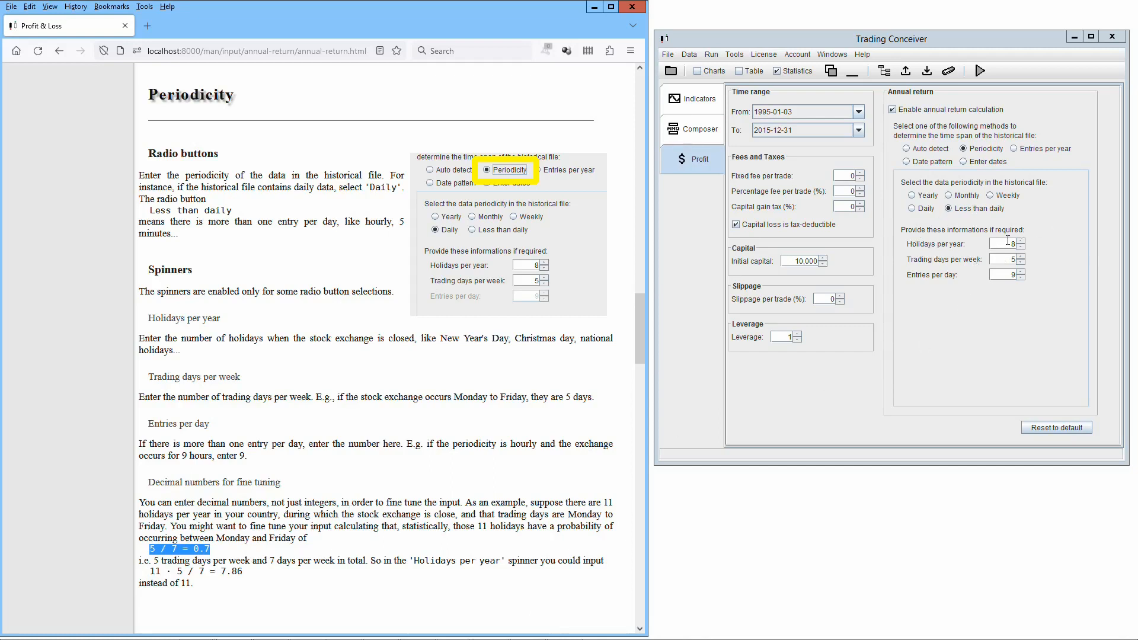
{"action": "left_click_drag", "start_coordinate": [150, 572], "coordinate": [253, 578]}
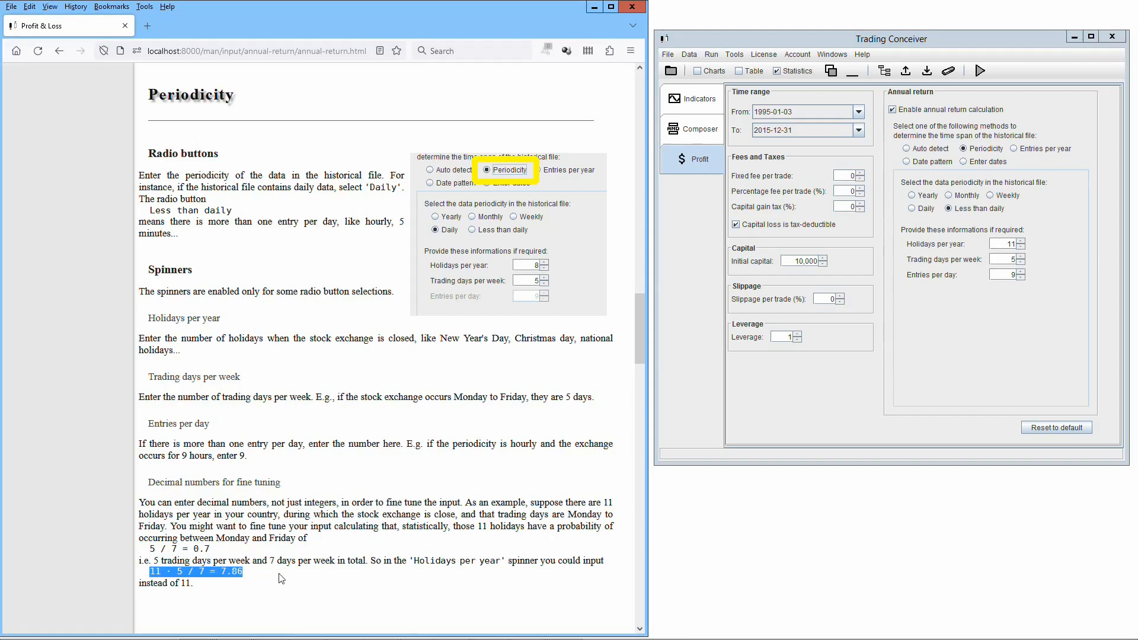
{"action": "left_click", "coordinate": [1010, 243]}
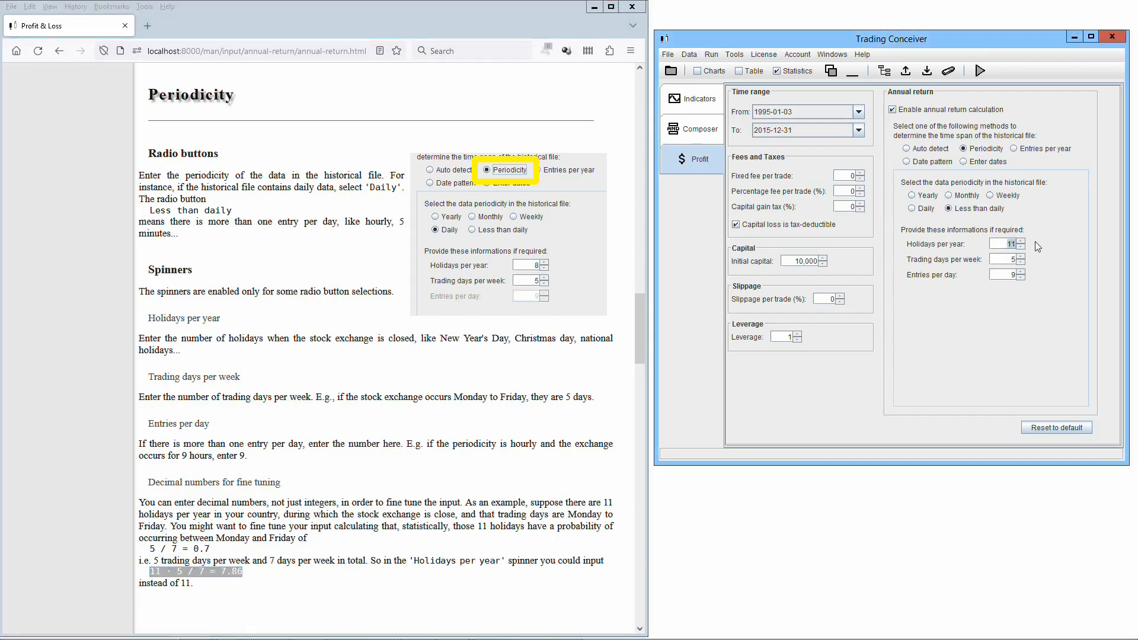
{"action": "type", "text": "7.86"}
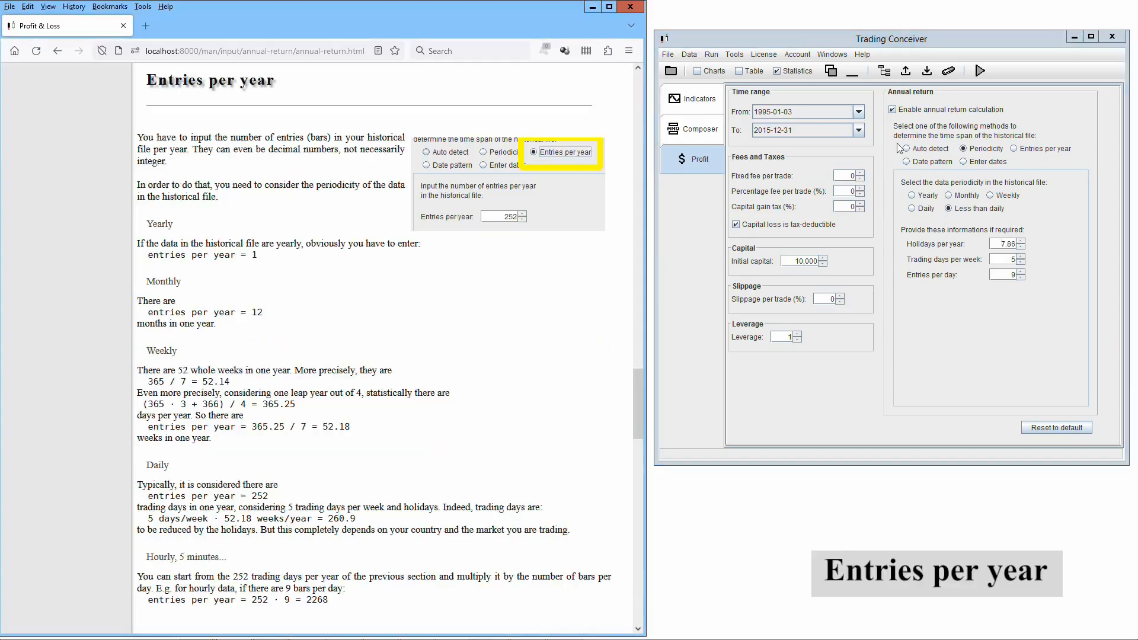
Step: Use the Entries per year method for the time span and set the value to 12 for monthly data
{"action": "left_click", "coordinate": [1015, 149]}
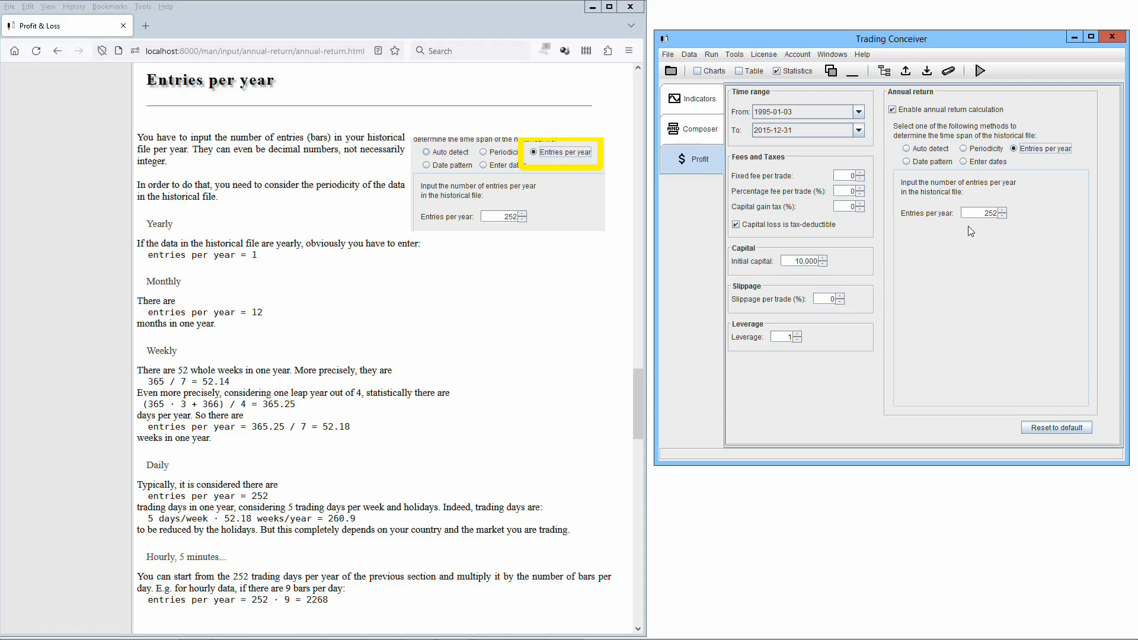
{"action": "left_click_drag", "start_coordinate": [984, 214], "coordinate": [1011, 230]}
{"action": "type", "text": "12"}
Step: Set the entries per year to 52 for weekly data, then refine it to 52.18 following the manual's leap-year calculation
{"action": "double_click", "coordinate": [1005, 214]}
{"action": "double_click", "coordinate": [269, 405]}
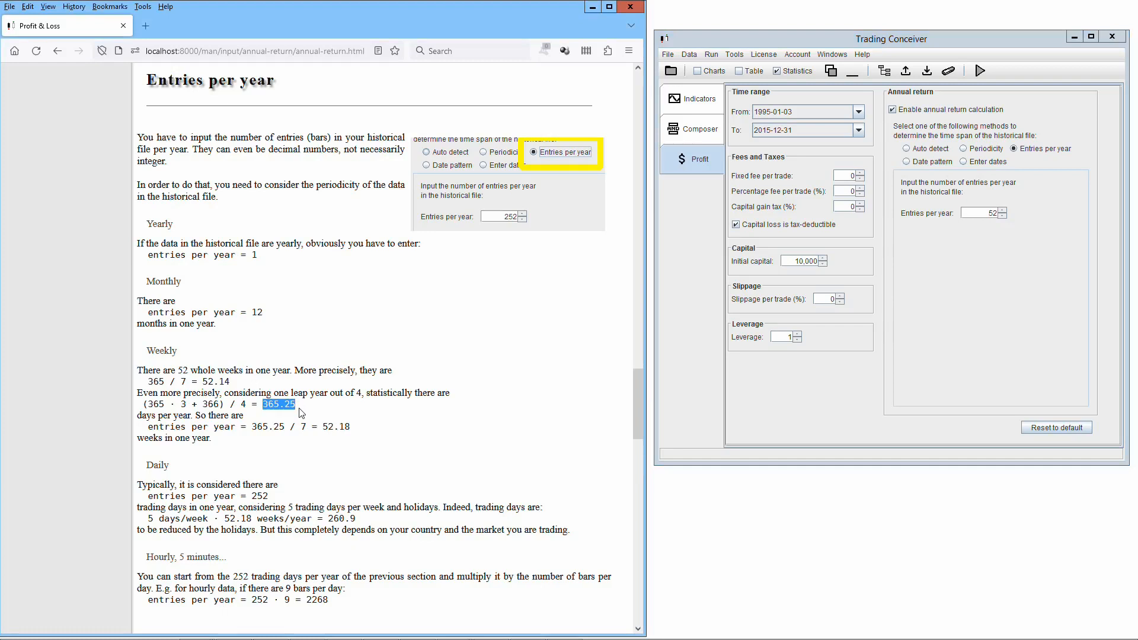
{"action": "left_click_drag", "start_coordinate": [252, 427], "coordinate": [402, 432]}
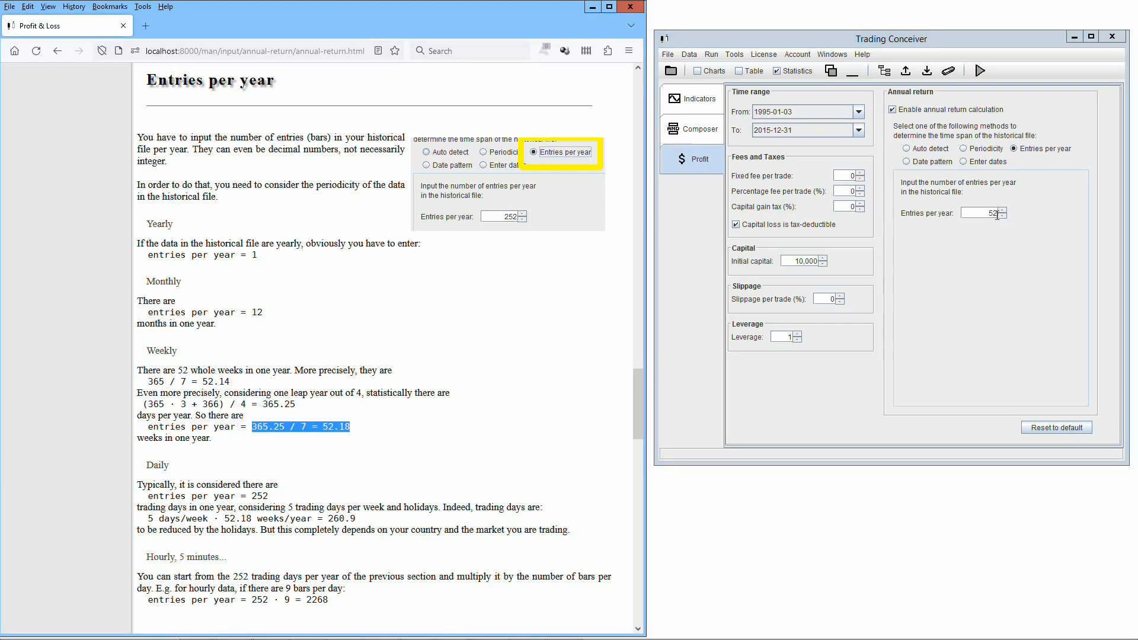
{"action": "left_click", "coordinate": [1004, 276]}
{"action": "type", "text": ".18"}
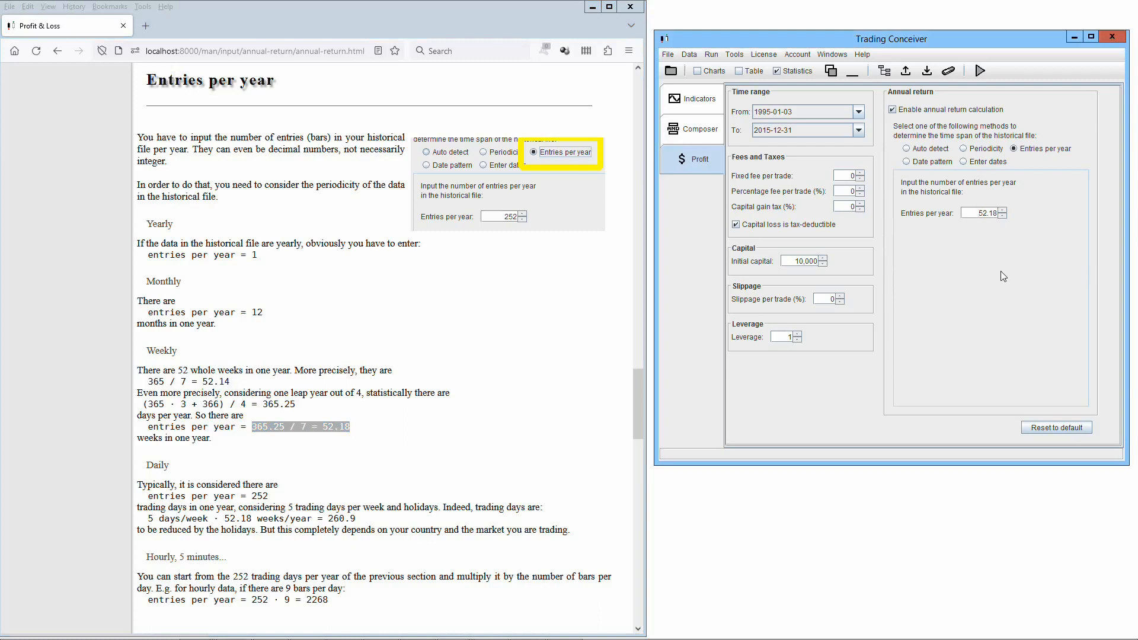
Step: Try 252 and 260.9 entries per year for daily data, comparing with the manual's trading-days formula, and return to 252
{"action": "key", "text": "ctrl+a"}
{"action": "type", "text": "252"}
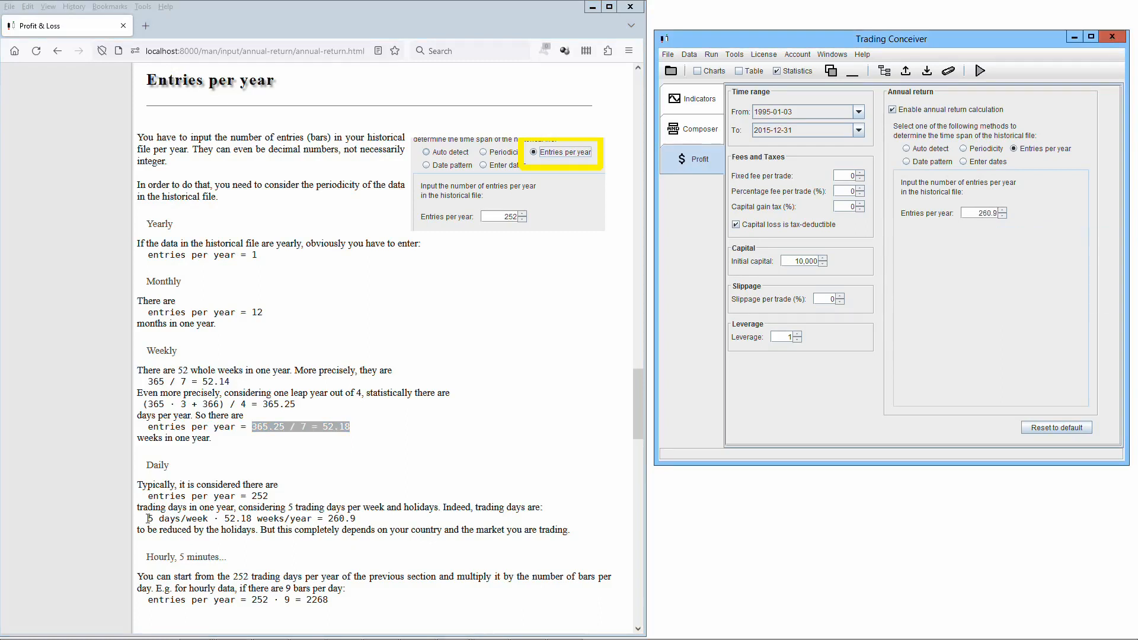
{"action": "left_click_drag", "start_coordinate": [148, 519], "coordinate": [369, 520]}
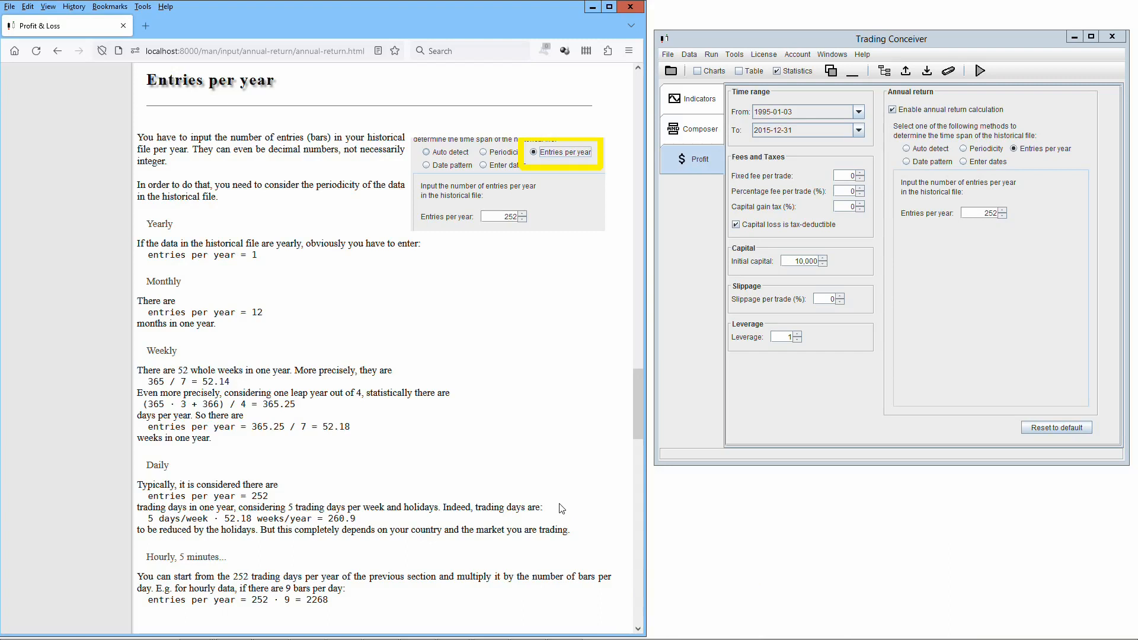
Step: Set the entries per year to 2268 for hourly data with 9 bars per day, following the manual's calculation
{"action": "double_click", "coordinate": [236, 577]}
{"action": "left_click_drag", "start_coordinate": [252, 600], "coordinate": [332, 601]}
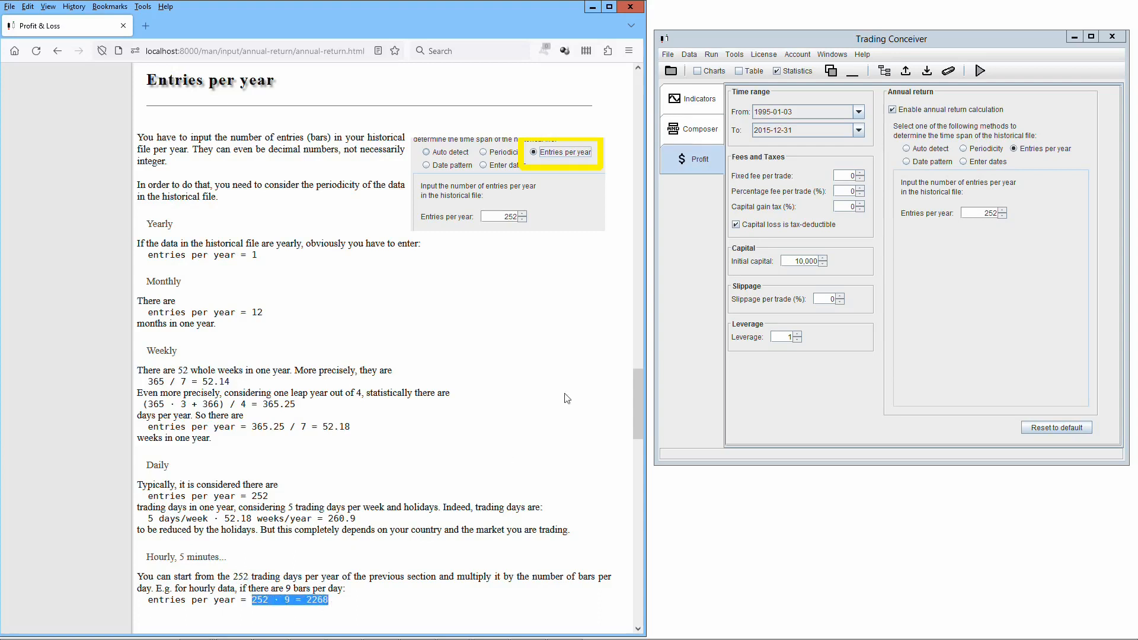
{"action": "left_click_drag", "start_coordinate": [979, 214], "coordinate": [1037, 217]}
{"action": "type", "text": "2,2"}
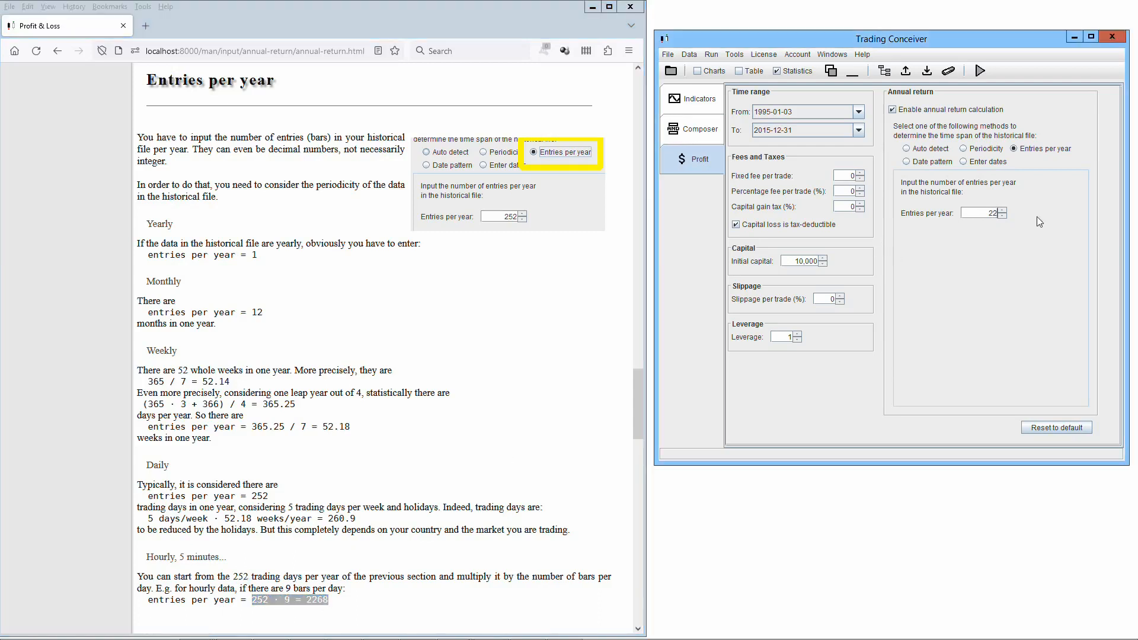
{"action": "type", "text": "68"}
{"action": "key", "text": "Return"}
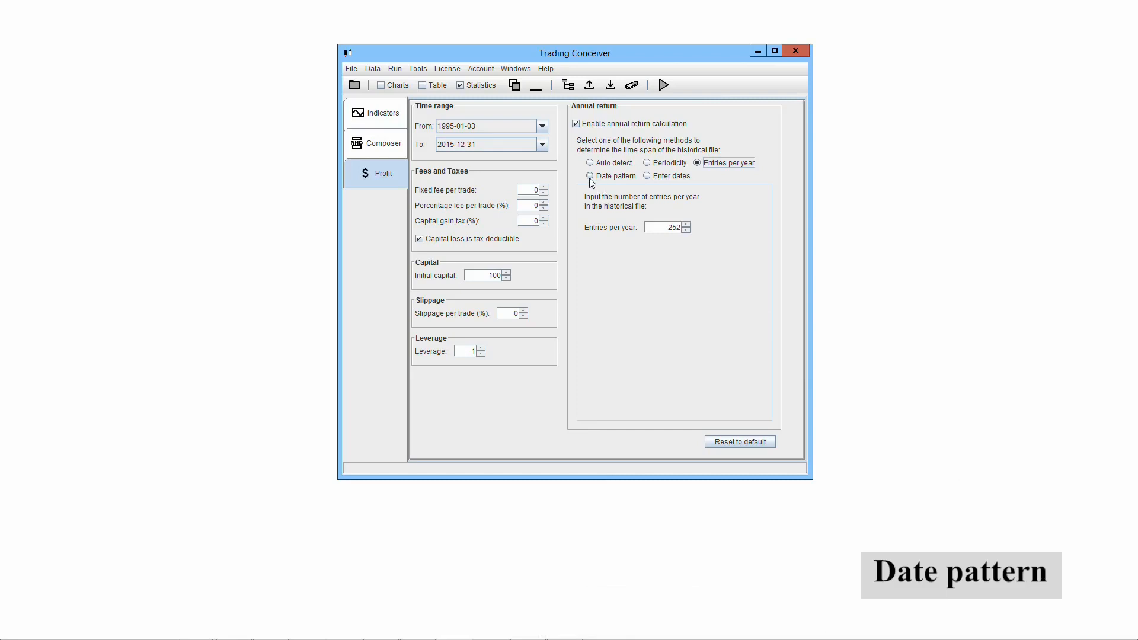
Step: Use the Date pattern method for the time span, apply the pattern yyyy-MM-dd and look through the manual's pattern examples
{"action": "left_click", "coordinate": [590, 177]}
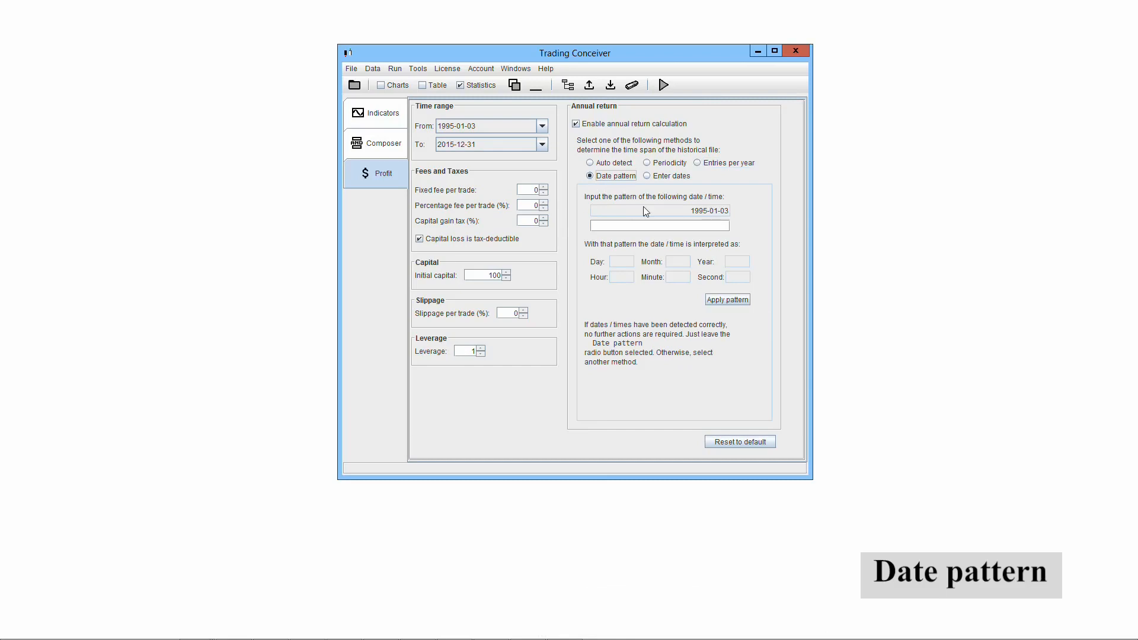
{"action": "mouse_move", "coordinate": [656, 226]}
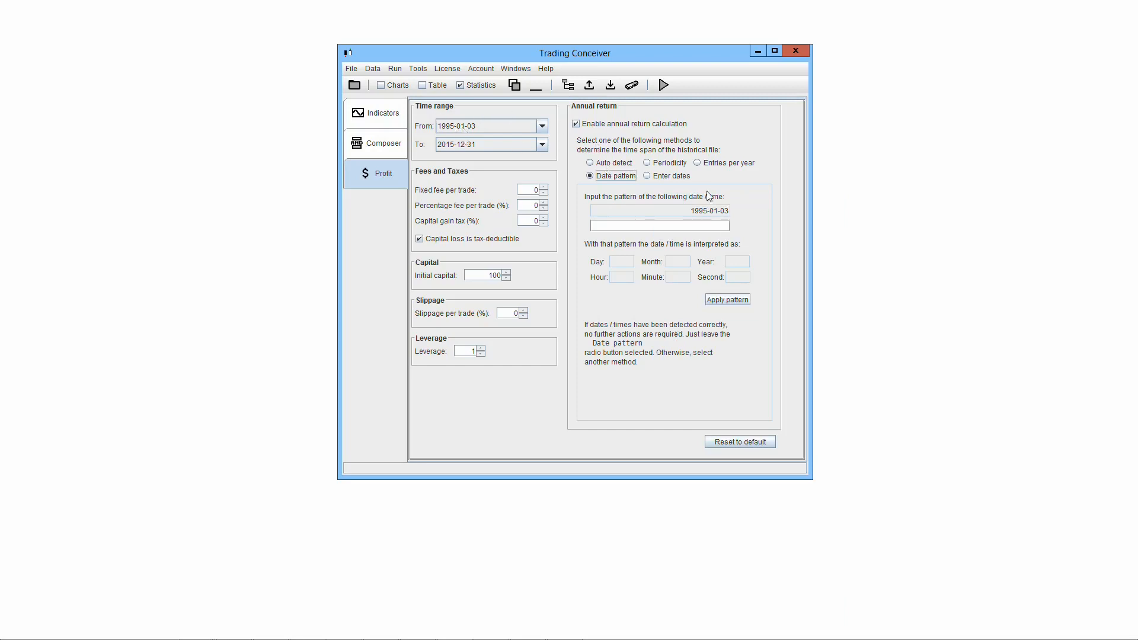
{"action": "left_click", "coordinate": [699, 227]}
{"action": "type", "text": "yyyy-MM-"}
{"action": "type", "text": "dd"}
{"action": "left_click", "coordinate": [741, 303]}
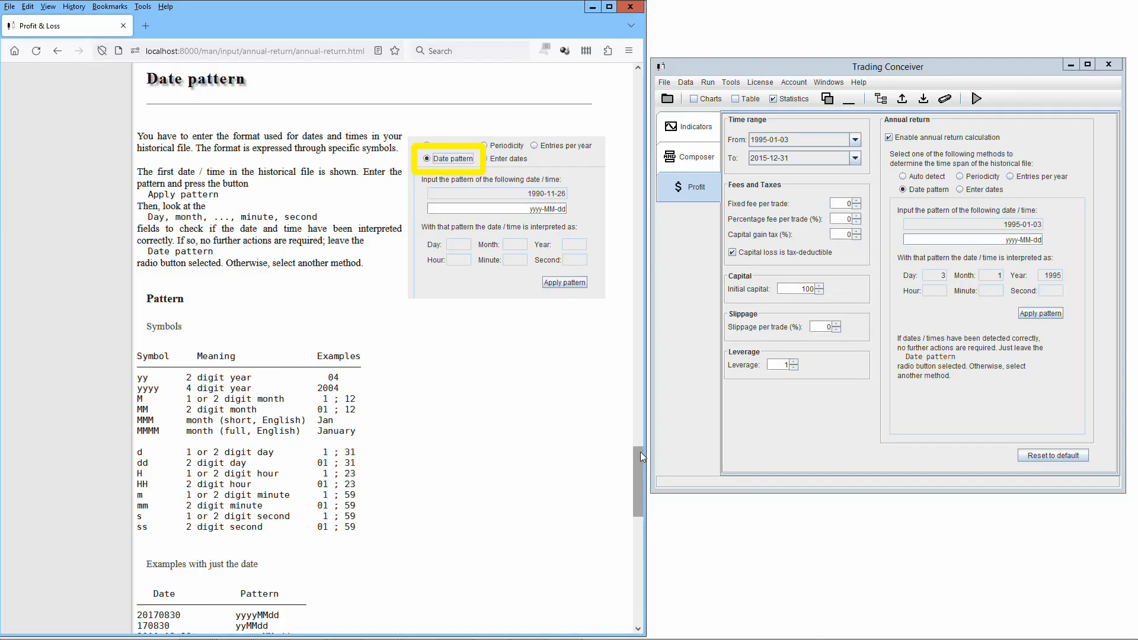
{"action": "left_click_drag", "start_coordinate": [641, 452], "coordinate": [658, 494]}
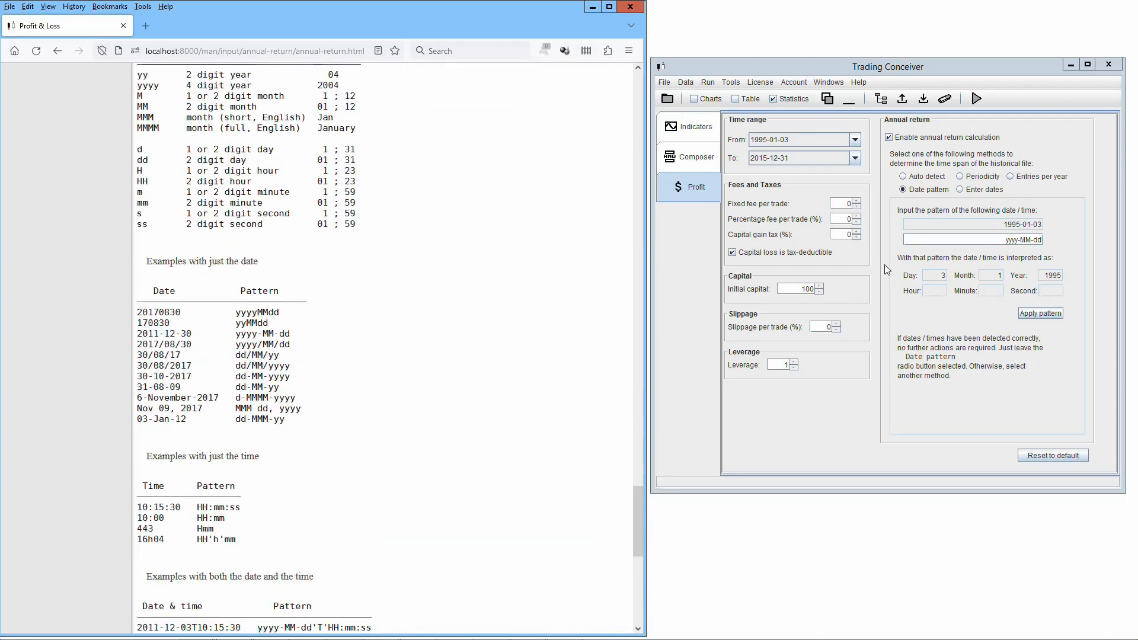
{"action": "left_click", "coordinate": [939, 62]}
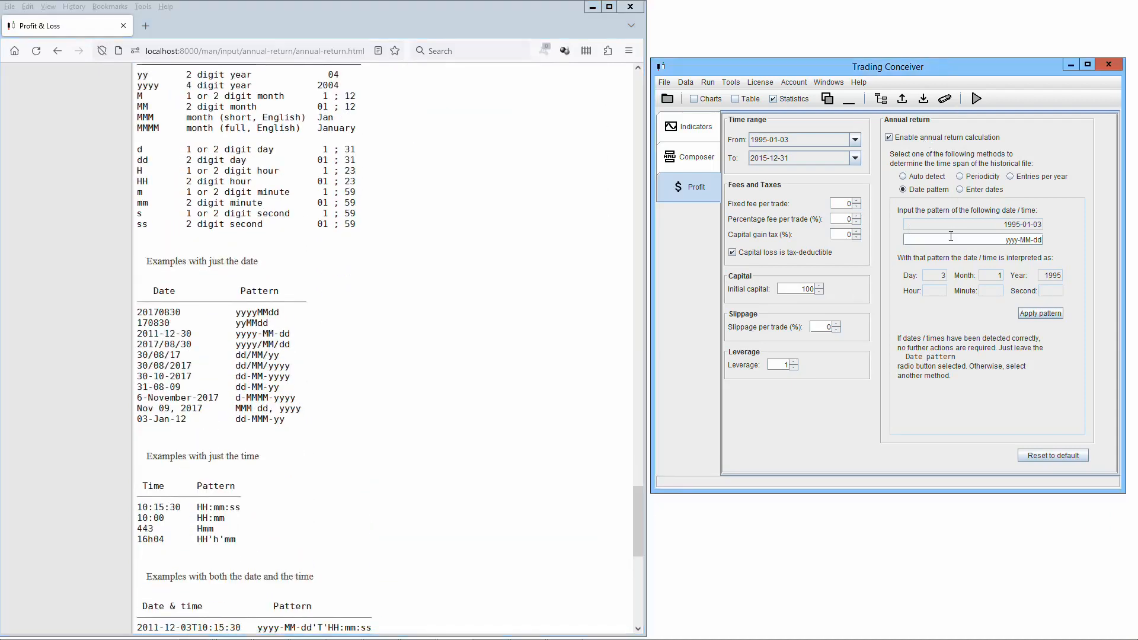
{"action": "mouse_move", "coordinate": [952, 238]}
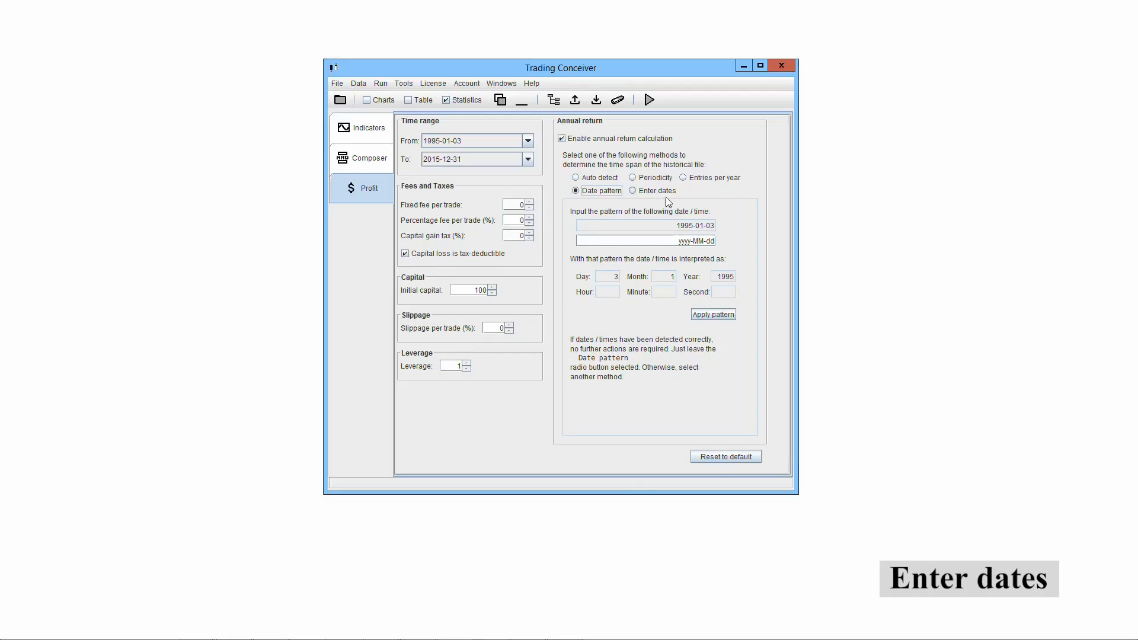
Step: Use the Enter dates method and set the first date to day 3, month 1, year 1995
{"action": "left_click", "coordinate": [633, 191]}
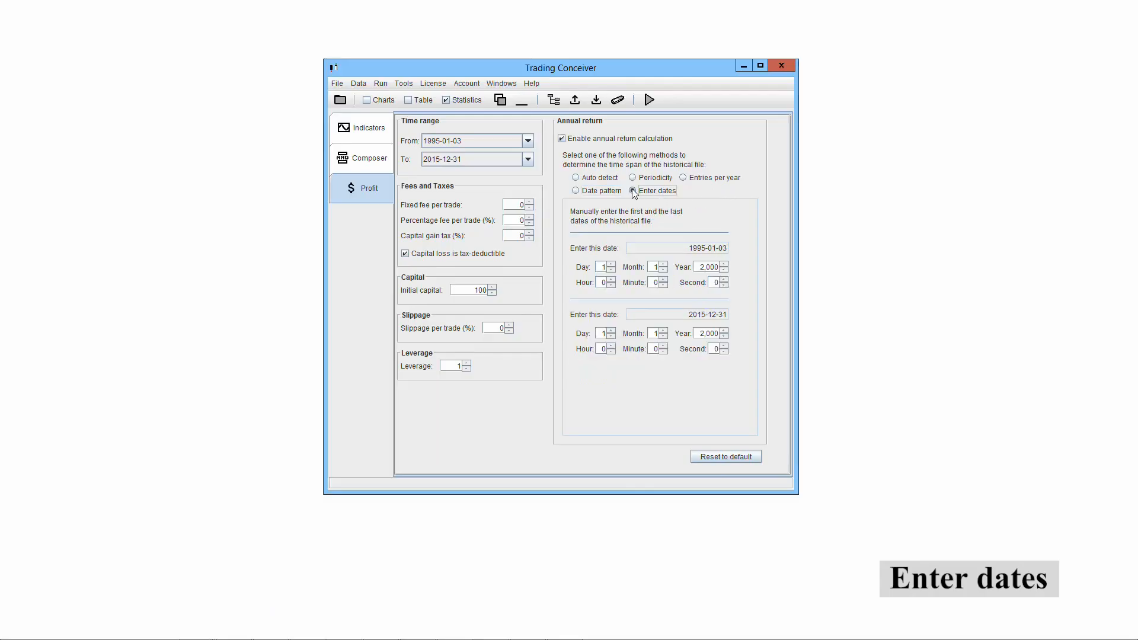
{"action": "left_click", "coordinate": [612, 264]}
{"action": "left_click", "coordinate": [611, 264]}
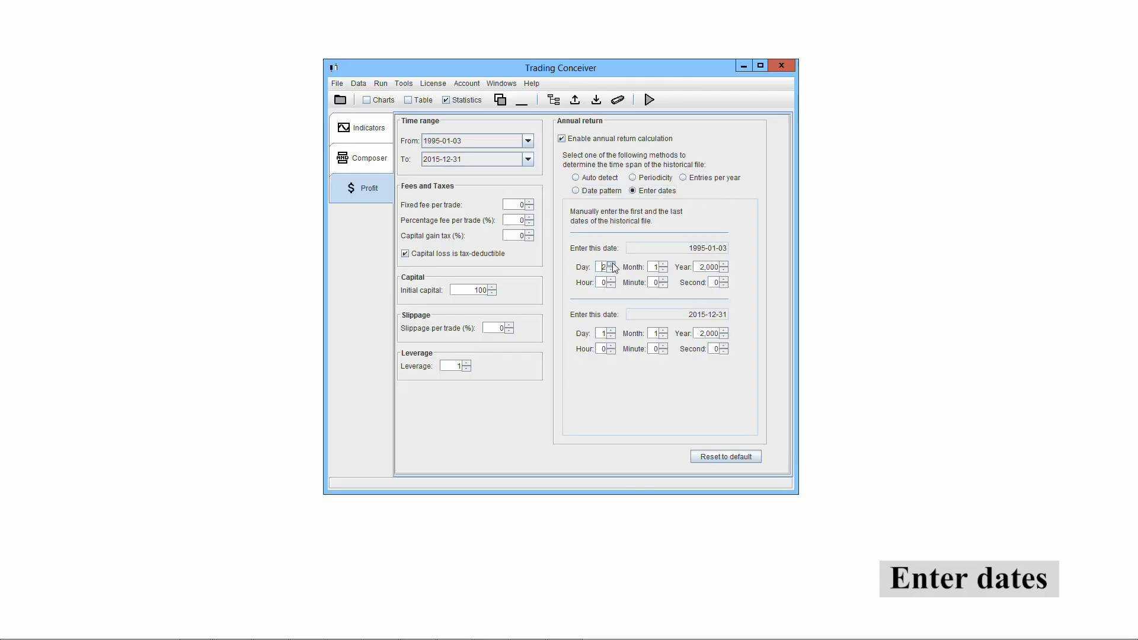
{"action": "double_click", "coordinate": [703, 267]}
{"action": "type", "text": "1995"}
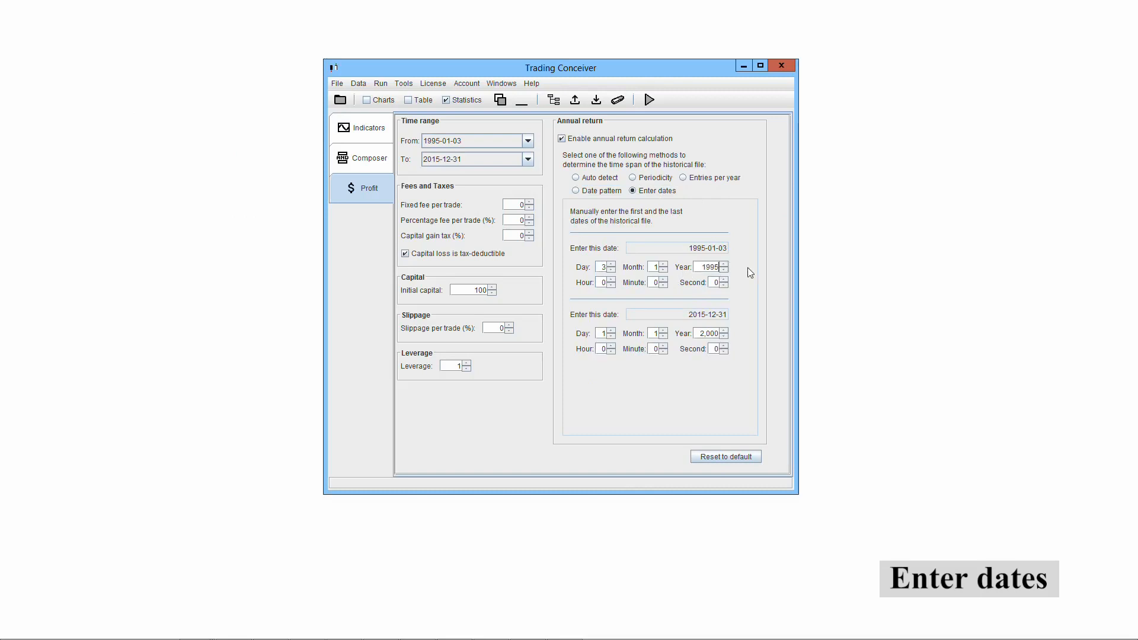
Step: Set the last date of the historical file to day 31, month 12, year 2015
{"action": "left_click", "coordinate": [613, 336]}
{"action": "type", "text": "31"}
{"action": "left_click", "coordinate": [663, 337]}
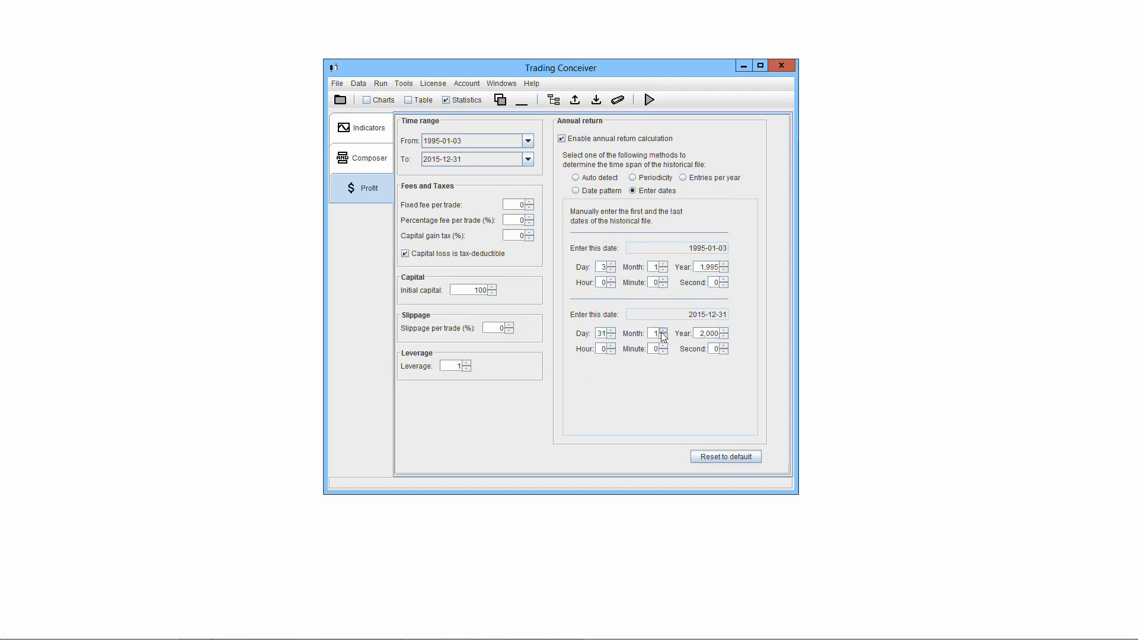
{"action": "type", "text": "2"}
{"action": "key", "text": "Tab"}
{"action": "type", "text": "2015"}
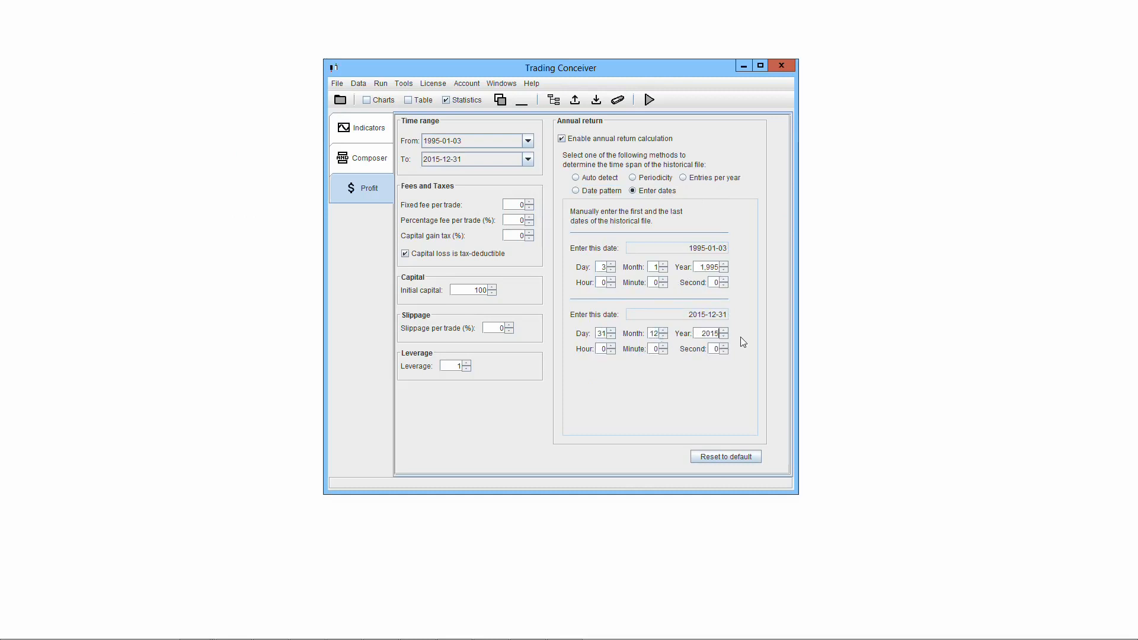